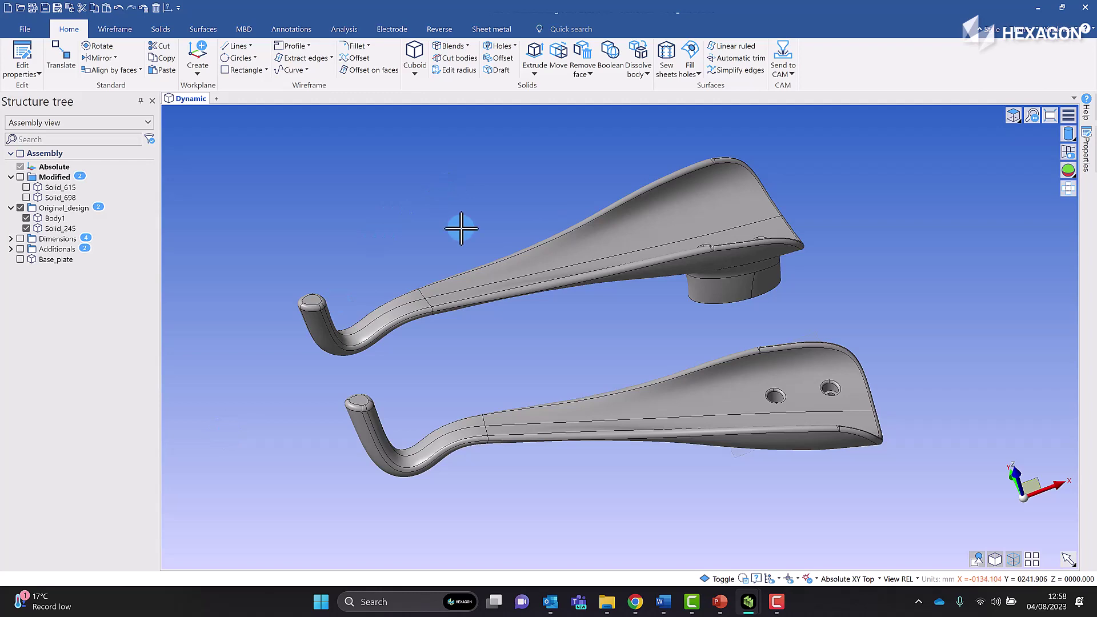
Show the Modified aero bar bodies together with the Original_design bodies so both versions overlap
{"action": "mouse_move", "coordinate": [428, 237]}
{"action": "middle_mouse_down"}
{"action": "mouse_move", "coordinate": [392, 232]}
{"action": "mouse_move", "coordinate": [418, 231]}
{"action": "middle_mouse_up"}
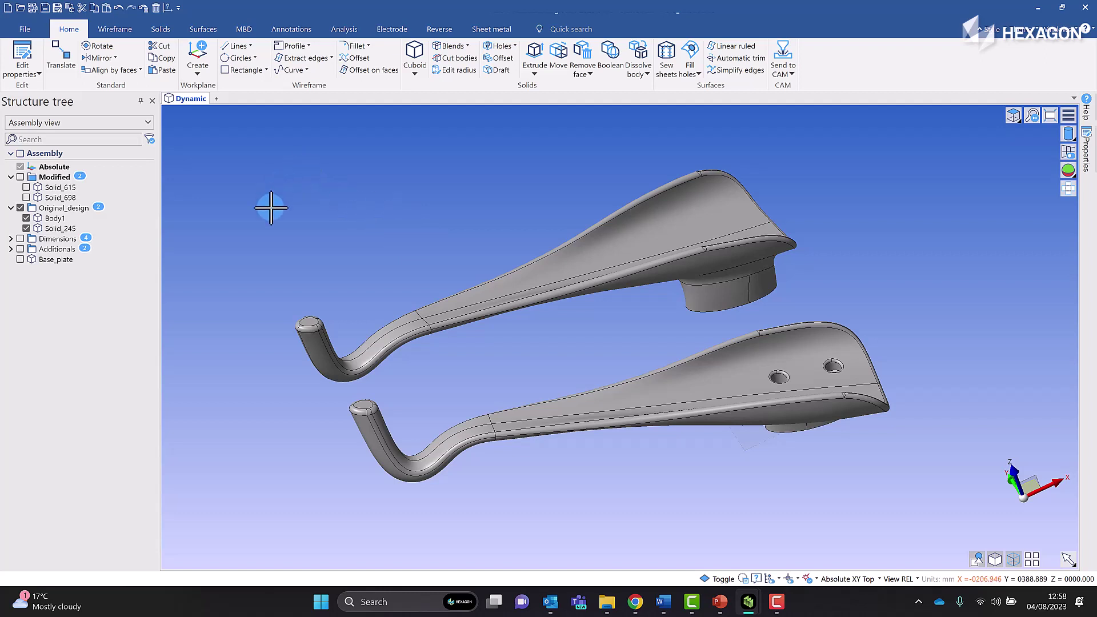
{"action": "middle_click_drag", "start_coordinate": [385, 167], "coordinate": [381, 173]}
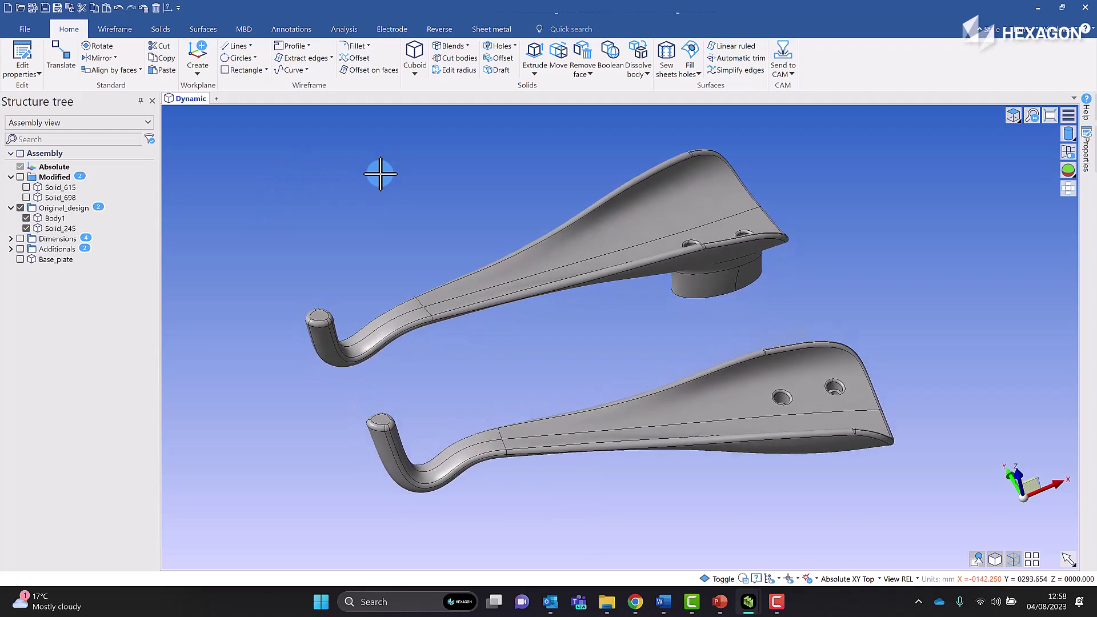
{"action": "left_click", "coordinate": [20, 176]}
{"action": "left_click", "coordinate": [20, 207]}
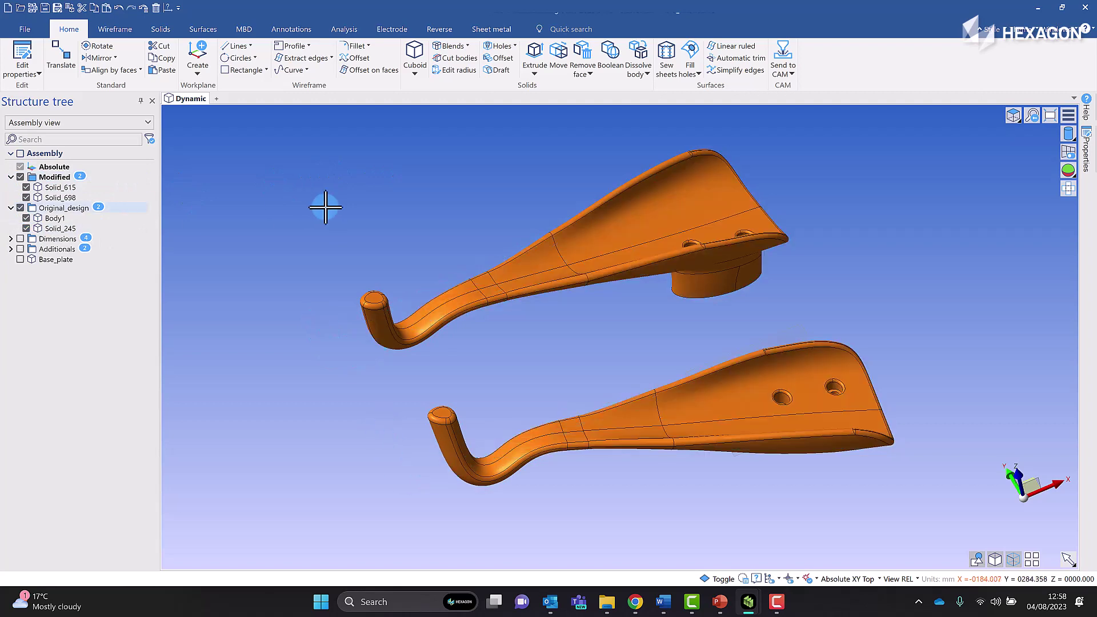
{"action": "middle_click_drag", "start_coordinate": [306, 183], "coordinate": [263, 195]}
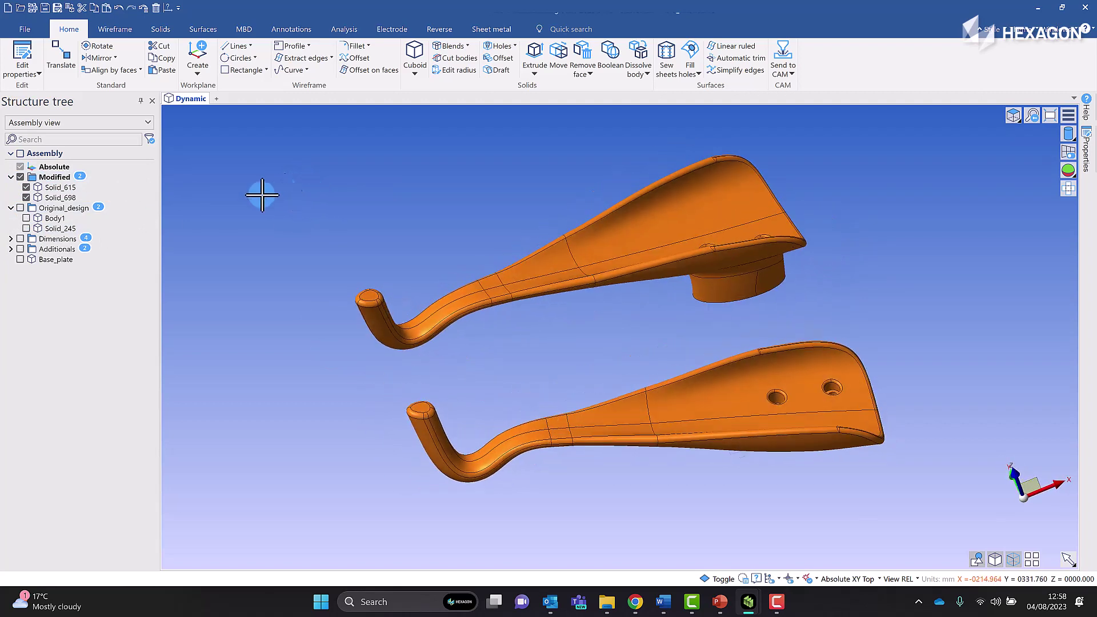
{"action": "left_click", "coordinate": [20, 207]}
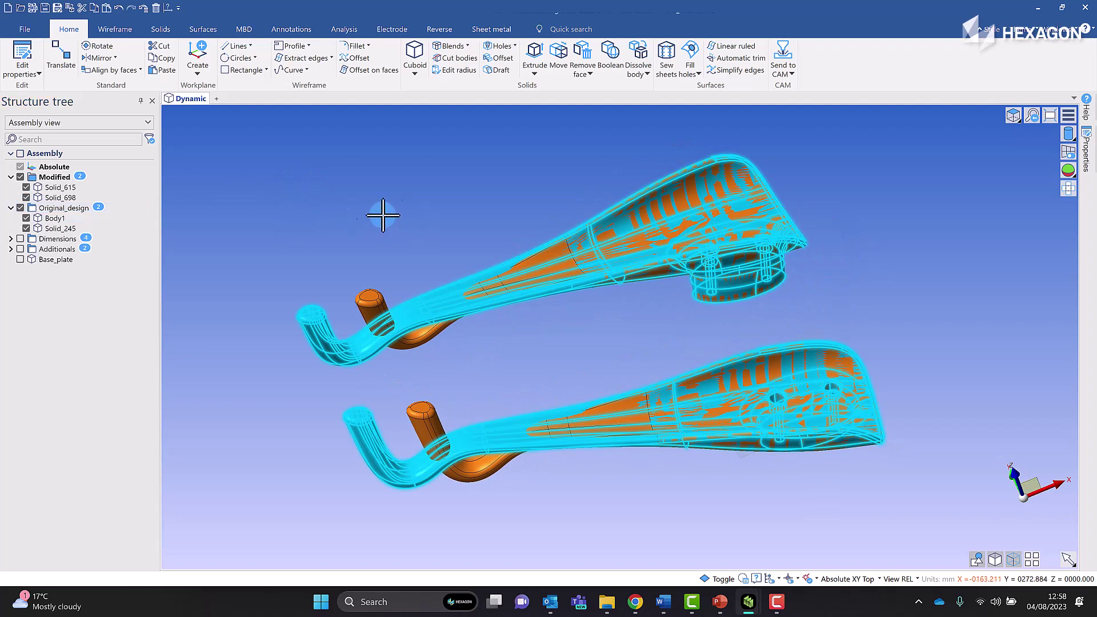
Hide Solid_245 and Solid_615 so that only Body1 and Solid_698 stay visible for comparison
{"action": "left_click", "coordinate": [27, 230]}
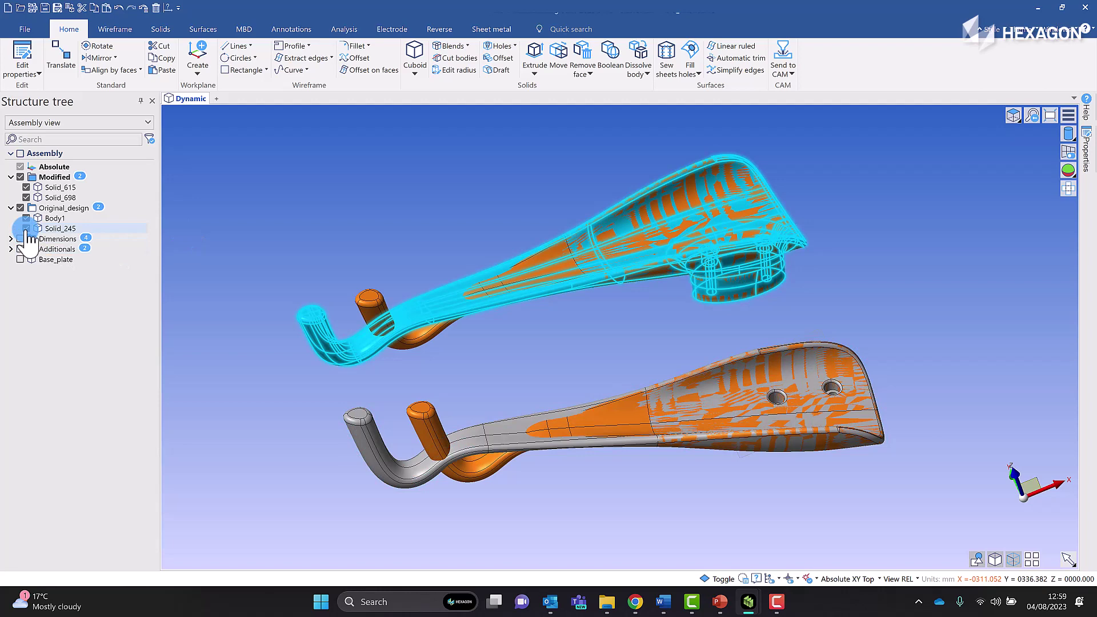
{"action": "left_click", "coordinate": [26, 229]}
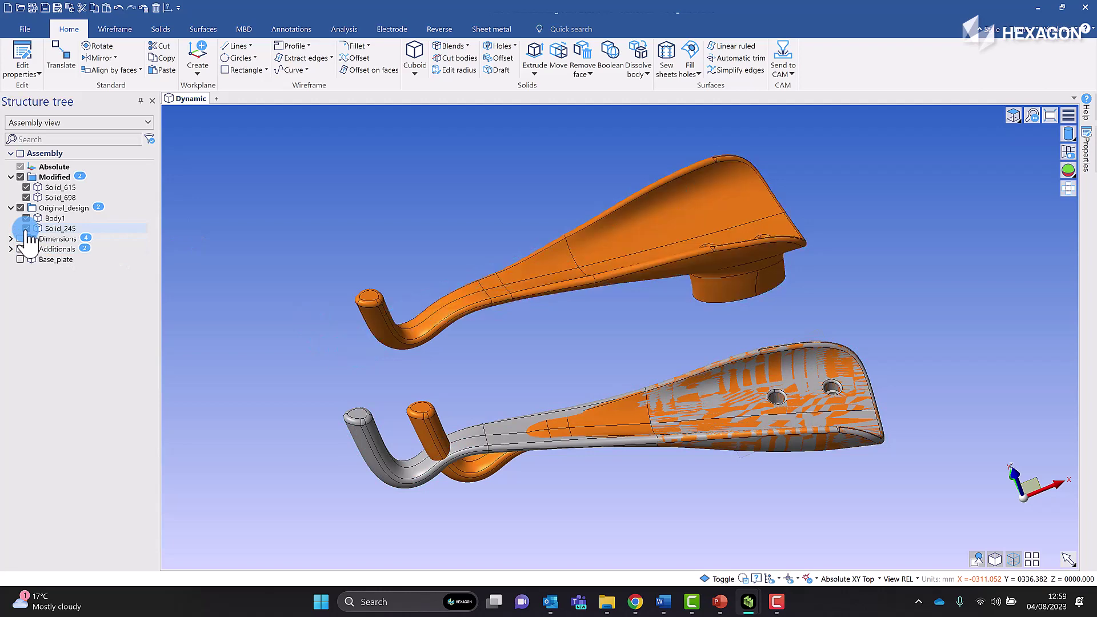
{"action": "left_click", "coordinate": [26, 197]}
{"action": "left_click", "coordinate": [26, 187]}
{"action": "middle_click_drag", "start_coordinate": [586, 198], "coordinate": [649, 234]}
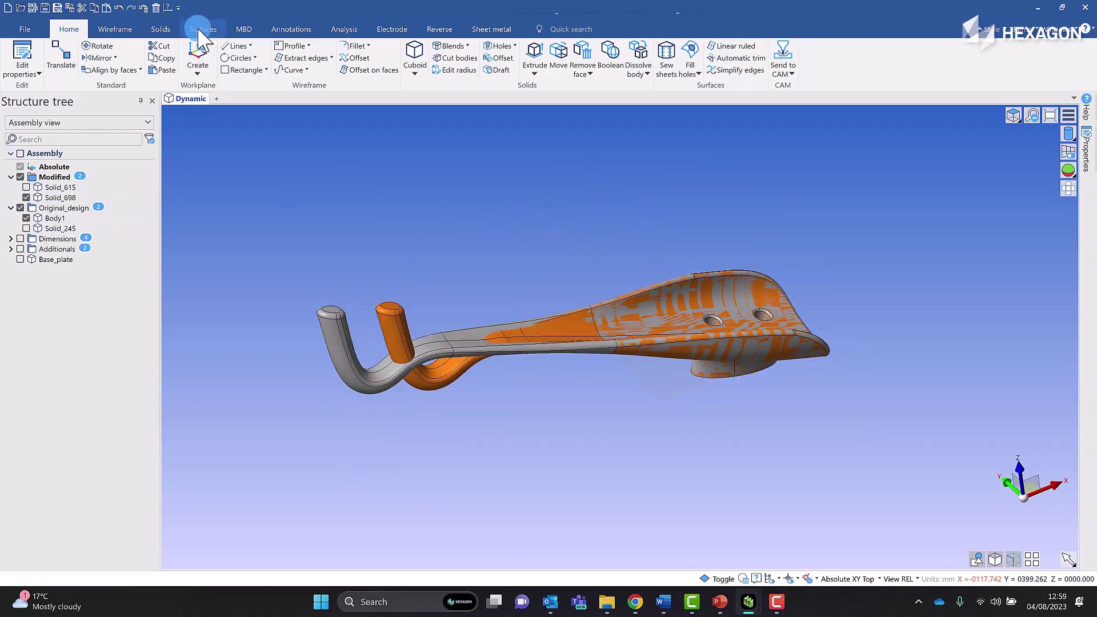
Measure the minimum 3D distance between the tip of the original grey handle and the tip of the modified orange handle
{"action": "left_click", "coordinate": [170, 8]}
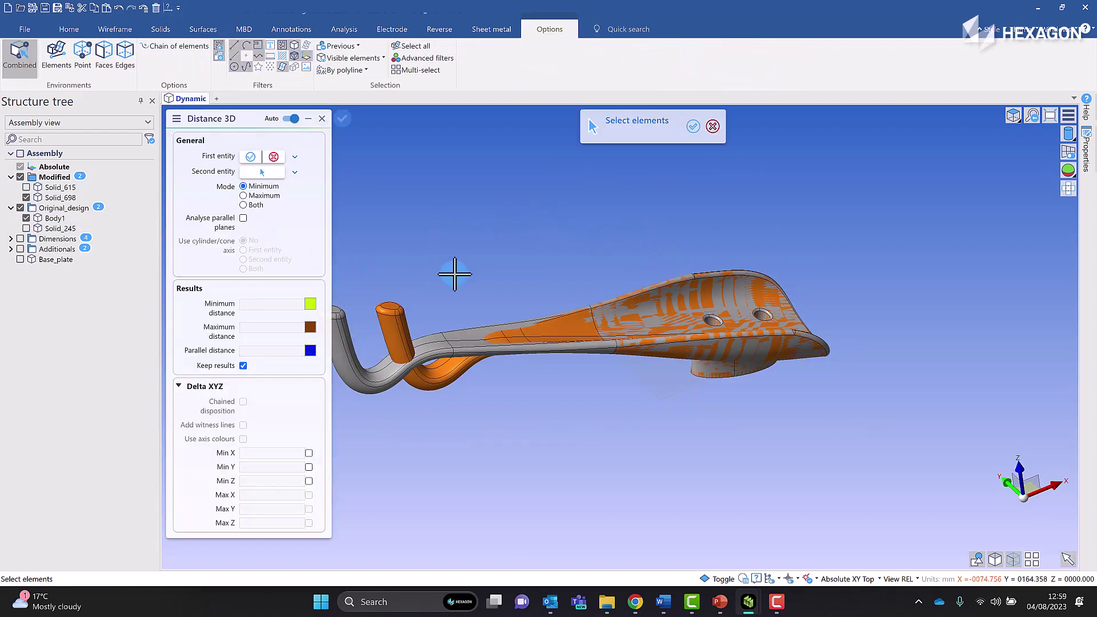
{"action": "middle_click_drag", "start_coordinate": [455, 273], "coordinate": [499, 273]}
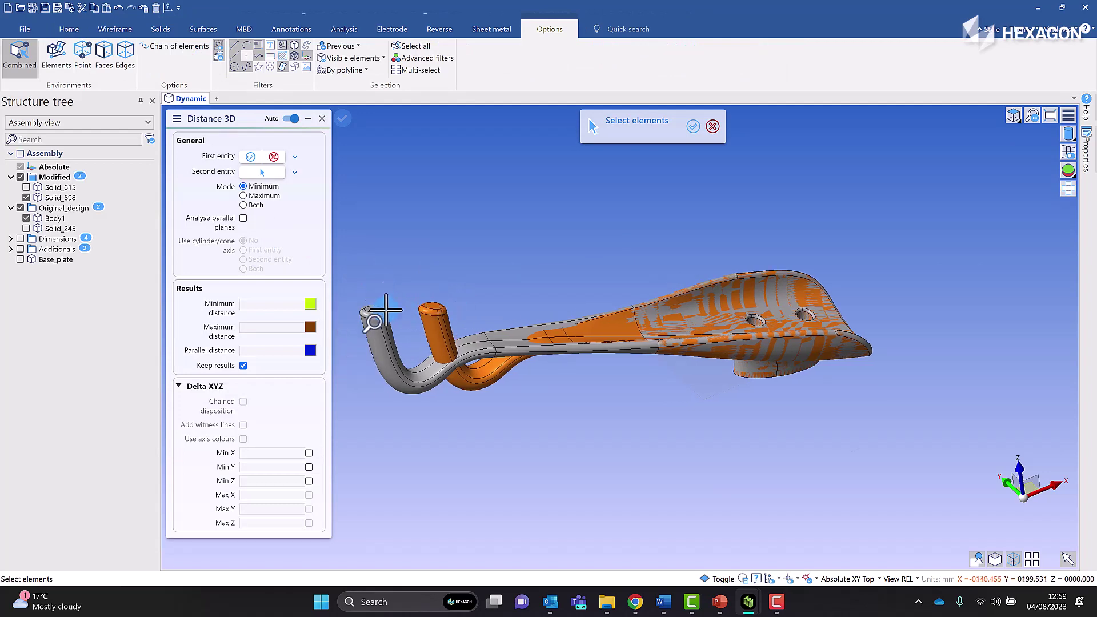
{"action": "scroll", "coordinate": [379, 309], "scroll_direction": "up", "scroll_amount": 5}
{"action": "middle_click_drag", "start_coordinate": [477, 413], "coordinate": [539, 407]}
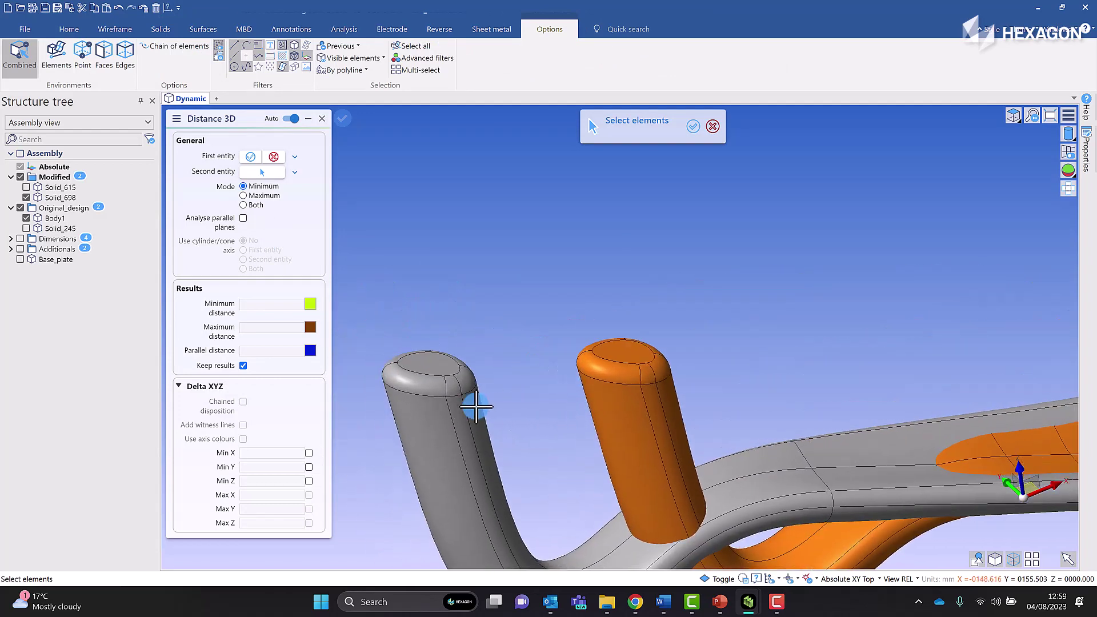
{"action": "left_click", "coordinate": [400, 362]}
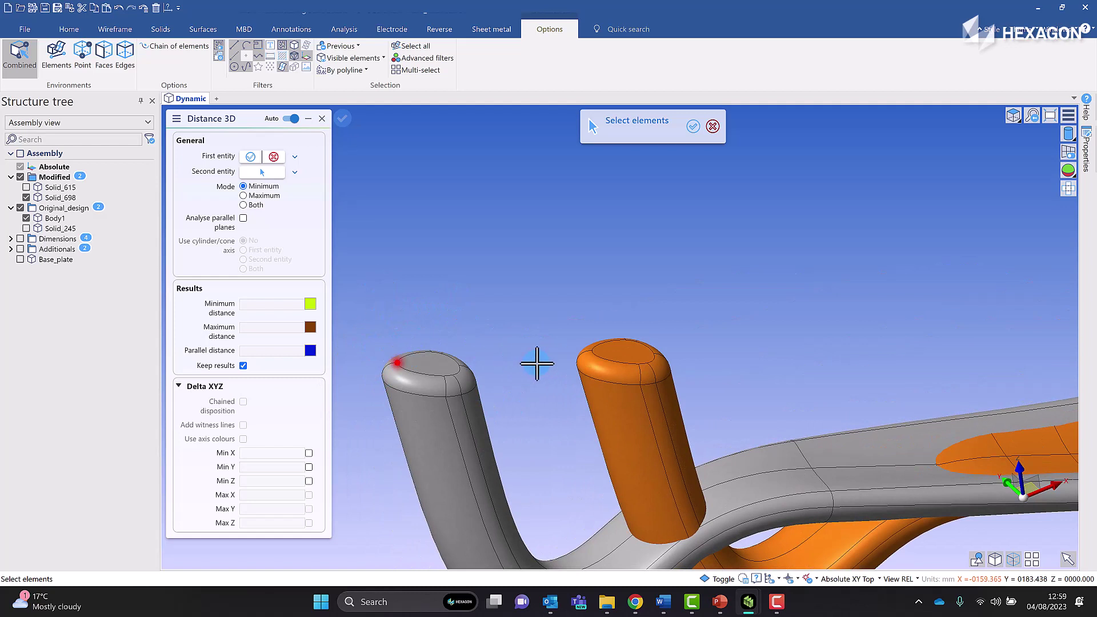
{"action": "left_click", "coordinate": [593, 350]}
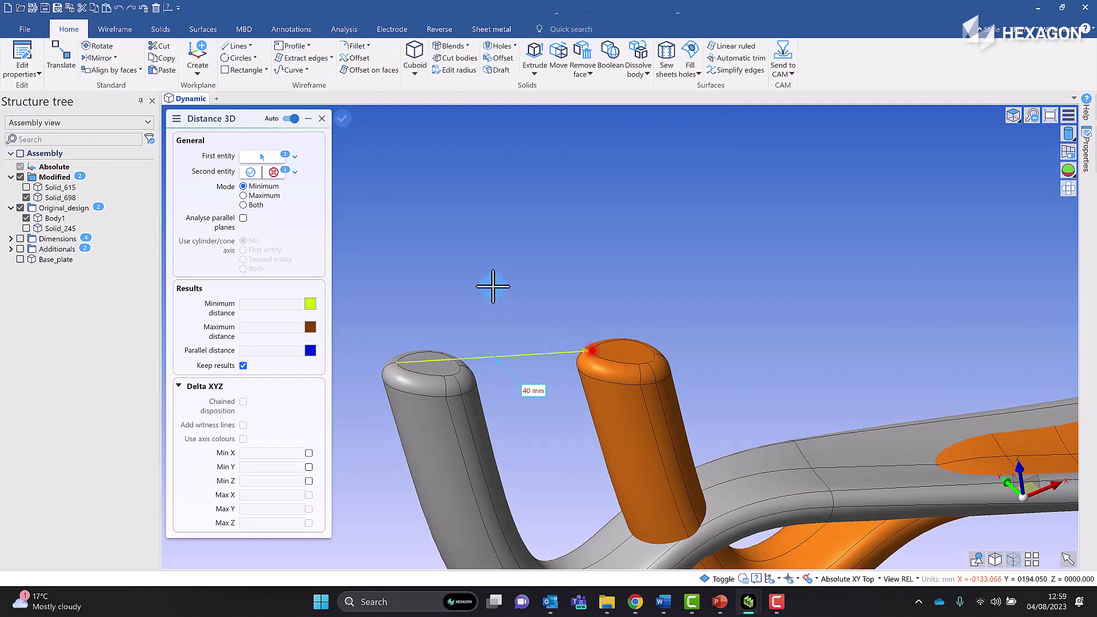
{"action": "left_click", "coordinate": [521, 294]}
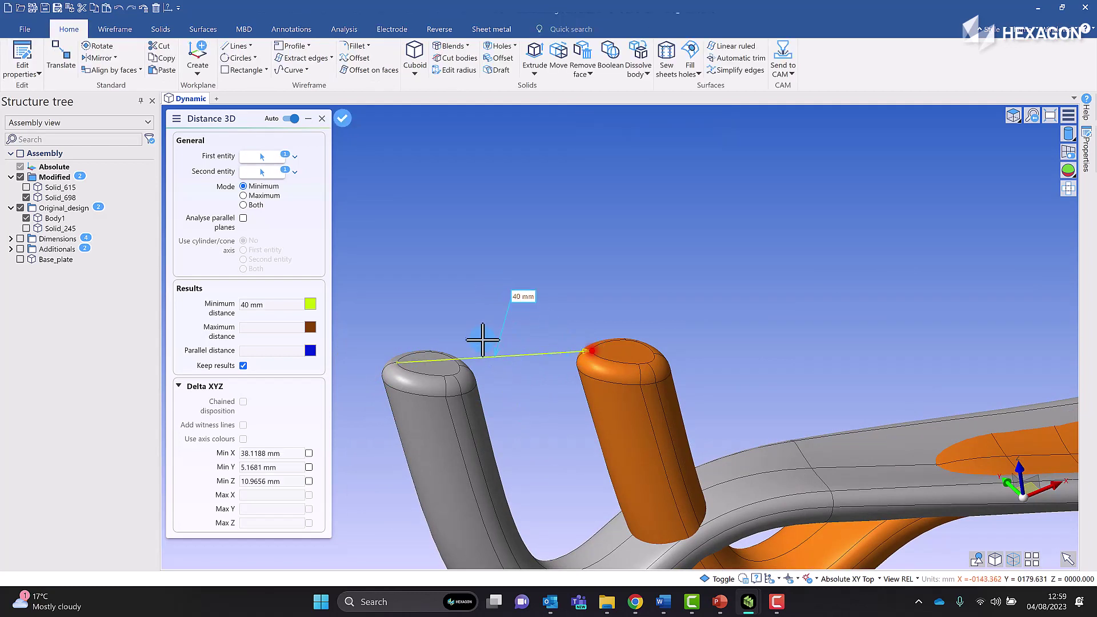
{"action": "scroll", "coordinate": [436, 257], "scroll_direction": "down", "scroll_amount": 5}
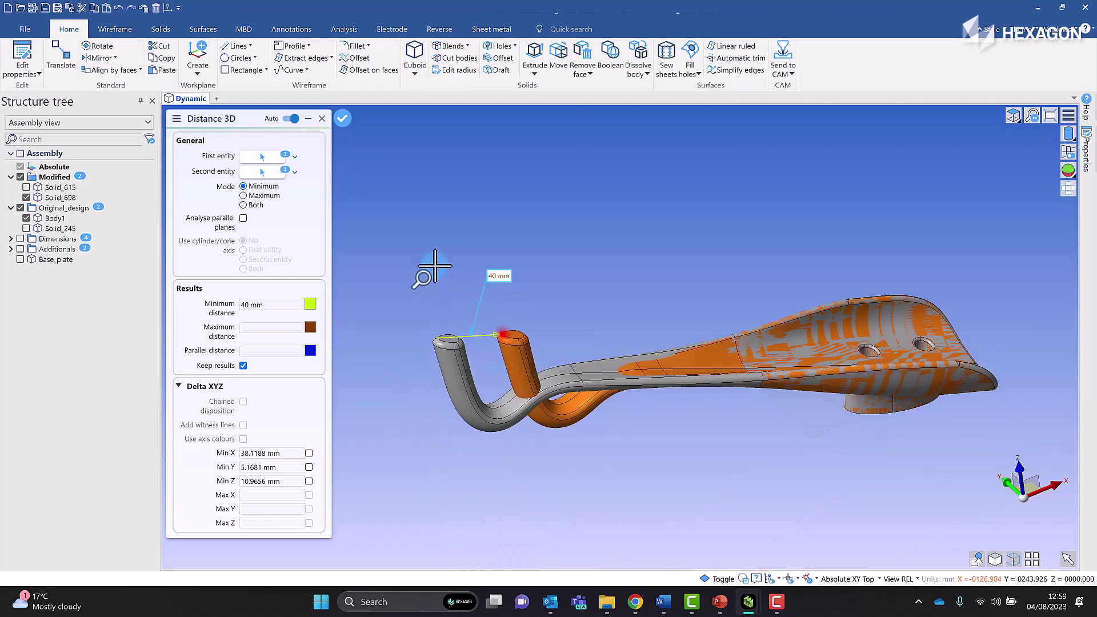
{"action": "scroll", "coordinate": [579, 309], "scroll_direction": "up", "scroll_amount": 2}
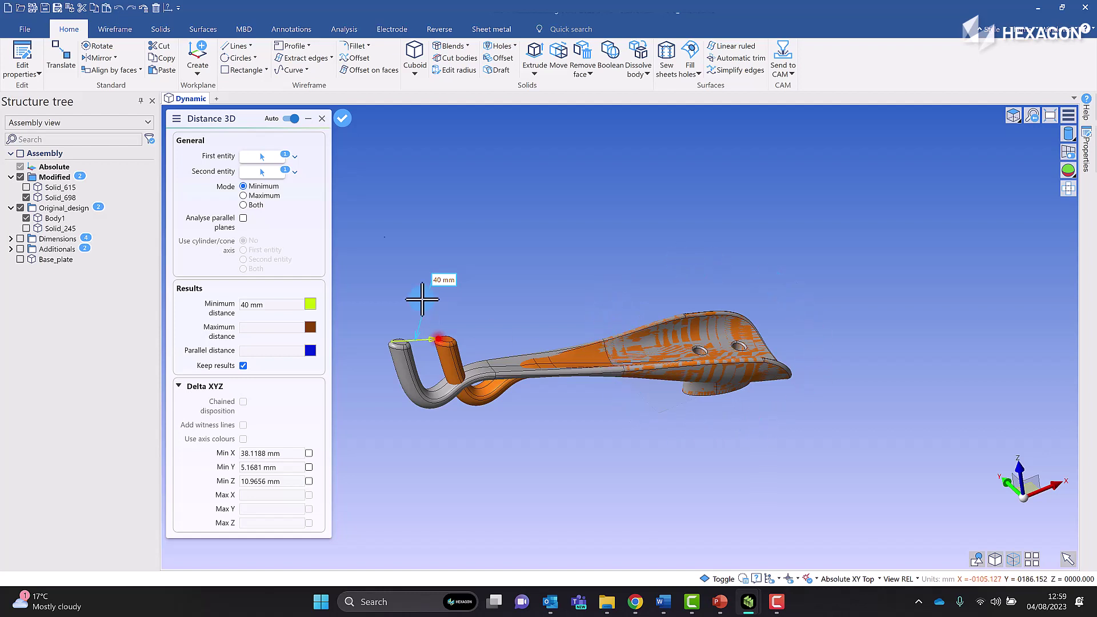
{"action": "left_click", "coordinate": [321, 119]}
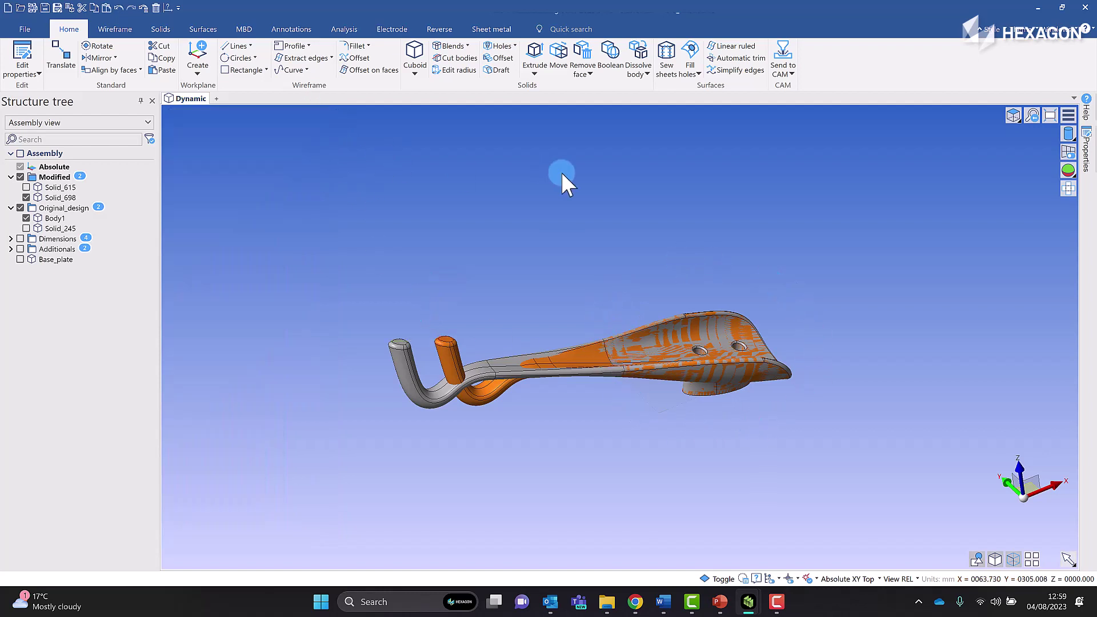
Compare Solid_698 as first body with Body1 as second body using Body differences, and show both bodies
{"action": "left_click", "coordinate": [346, 30]}
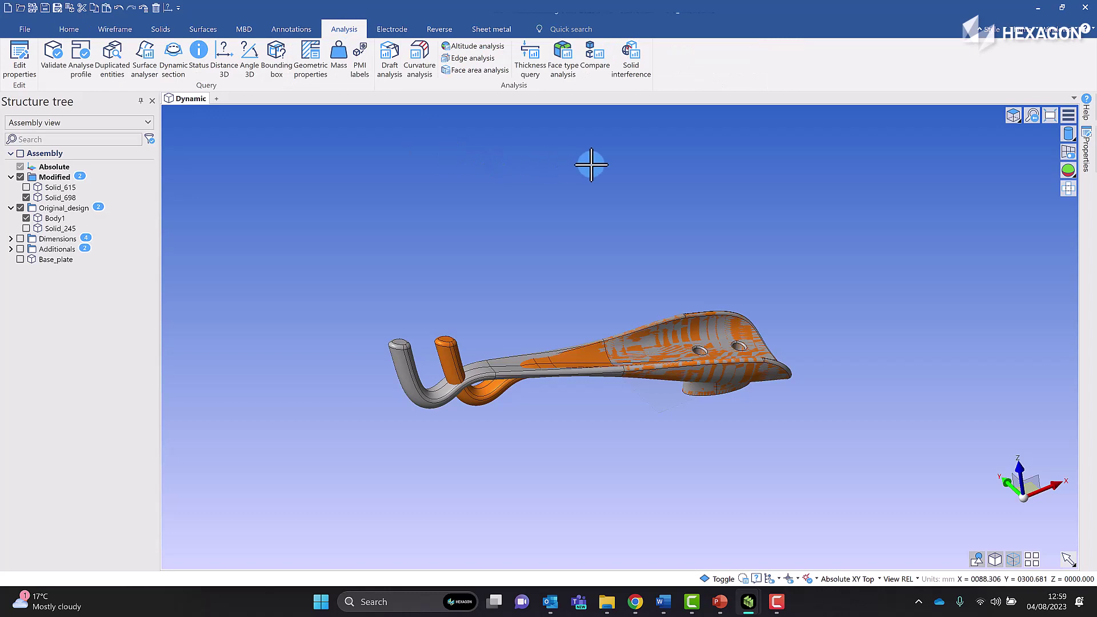
{"action": "left_click", "coordinate": [595, 57]}
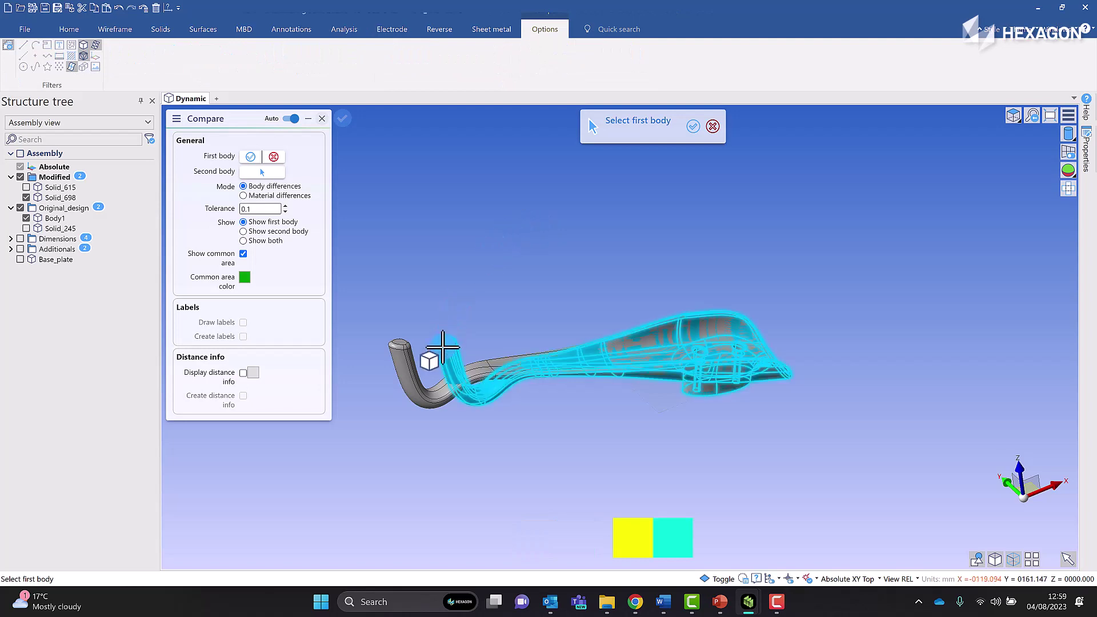
{"action": "left_click", "coordinate": [442, 347]}
{"action": "left_click", "coordinate": [407, 362]}
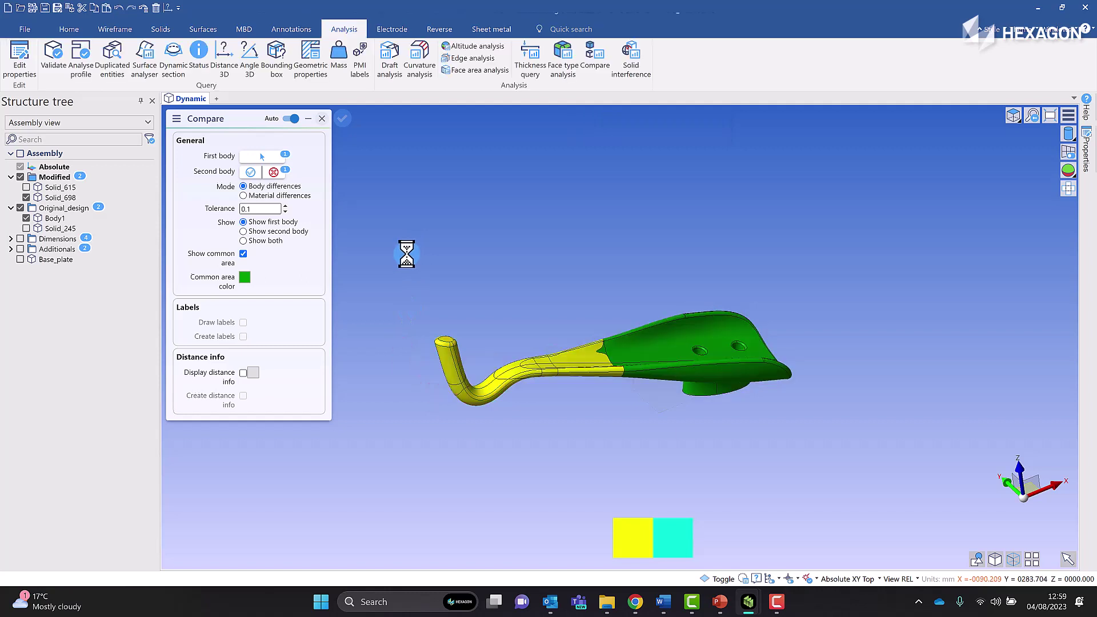
{"action": "mouse_move", "coordinate": [490, 239]}
{"action": "middle_mouse_down"}
{"action": "mouse_move", "coordinate": [491, 252]}
{"action": "mouse_move", "coordinate": [482, 205]}
{"action": "mouse_move", "coordinate": [485, 248]}
{"action": "middle_mouse_up"}
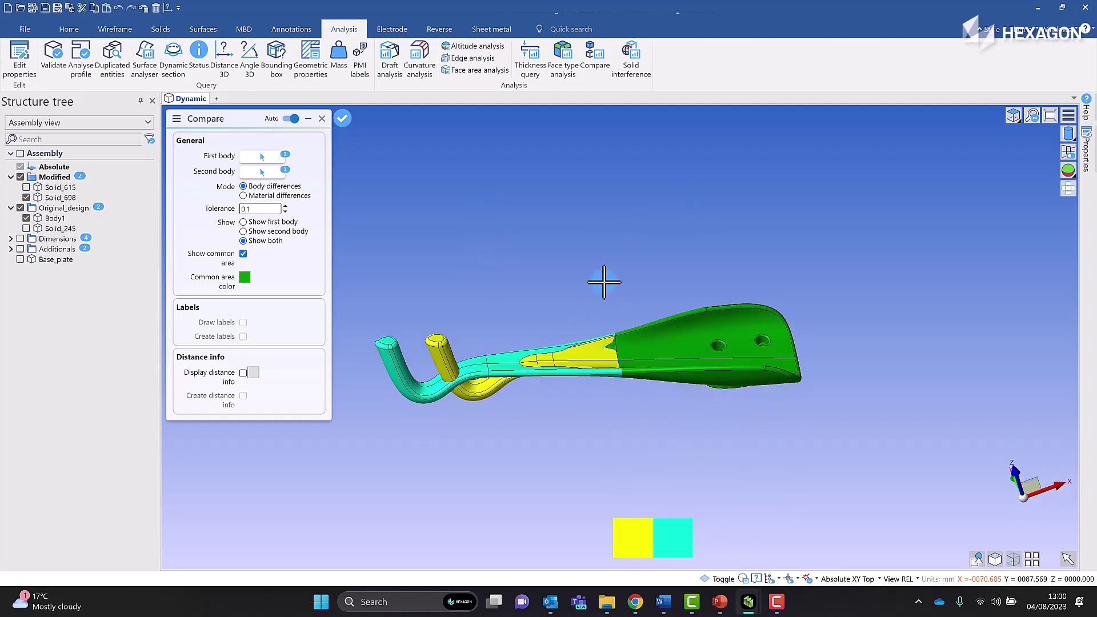
Expand the Dimensions and Additionals folders in the structure tree and show the Cut out body
{"action": "left_click", "coordinate": [12, 239]}
{"action": "left_click", "coordinate": [11, 290]}
{"action": "left_click", "coordinate": [26, 311]}
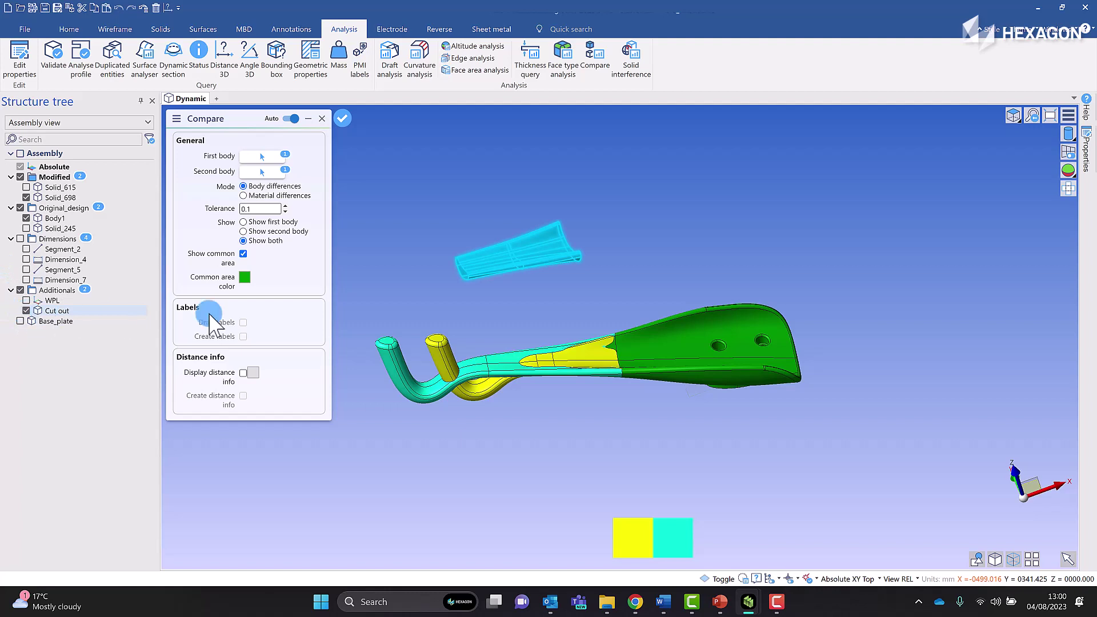
{"action": "mouse_move", "coordinate": [508, 304]}
{"action": "middle_mouse_down"}
{"action": "mouse_move", "coordinate": [488, 304]}
{"action": "mouse_move", "coordinate": [502, 307]}
{"action": "middle_mouse_up"}
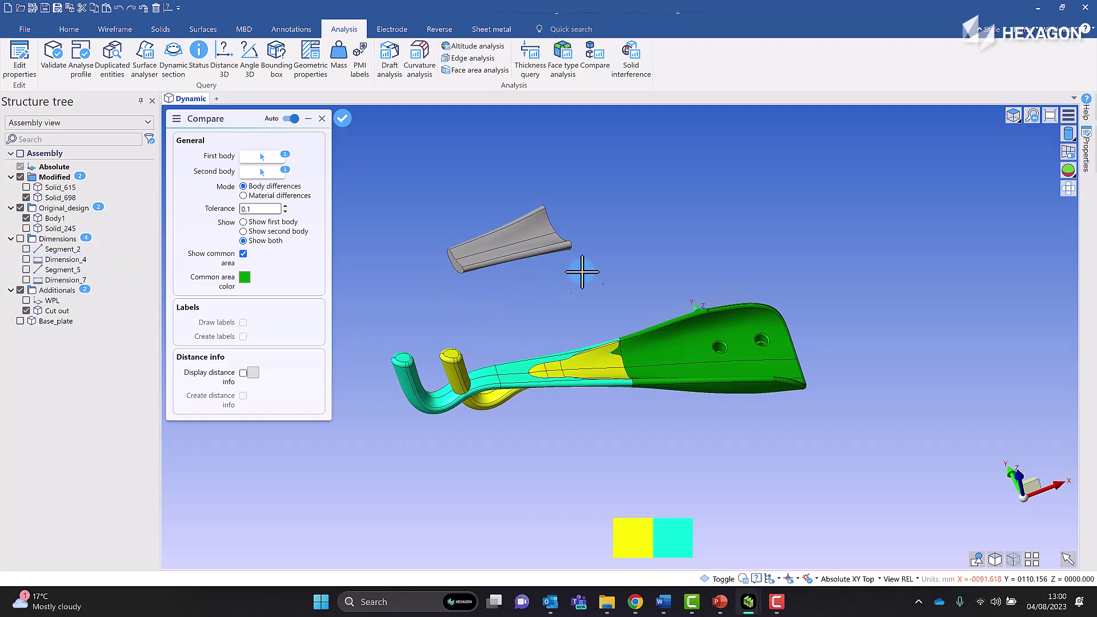
Switch to the other HxGN Manufacturing Suite window containing the Custom aero bar, and hide Aero_2
{"action": "mouse_move", "coordinate": [749, 602]}
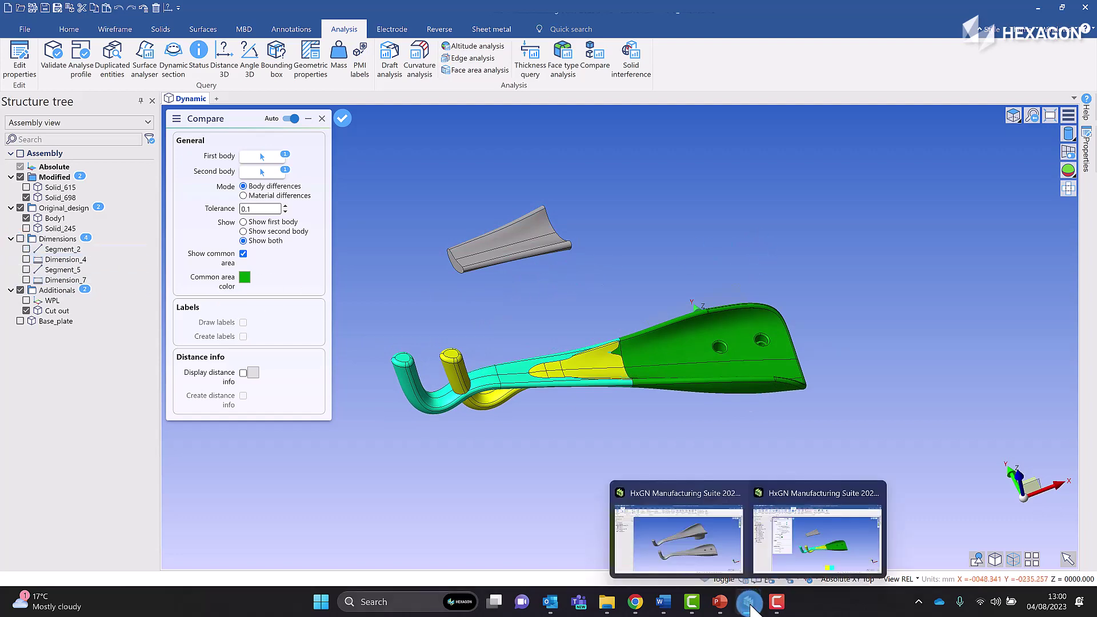
{"action": "left_click", "coordinate": [698, 555]}
{"action": "middle_click_drag", "start_coordinate": [463, 171], "coordinate": [440, 183]}
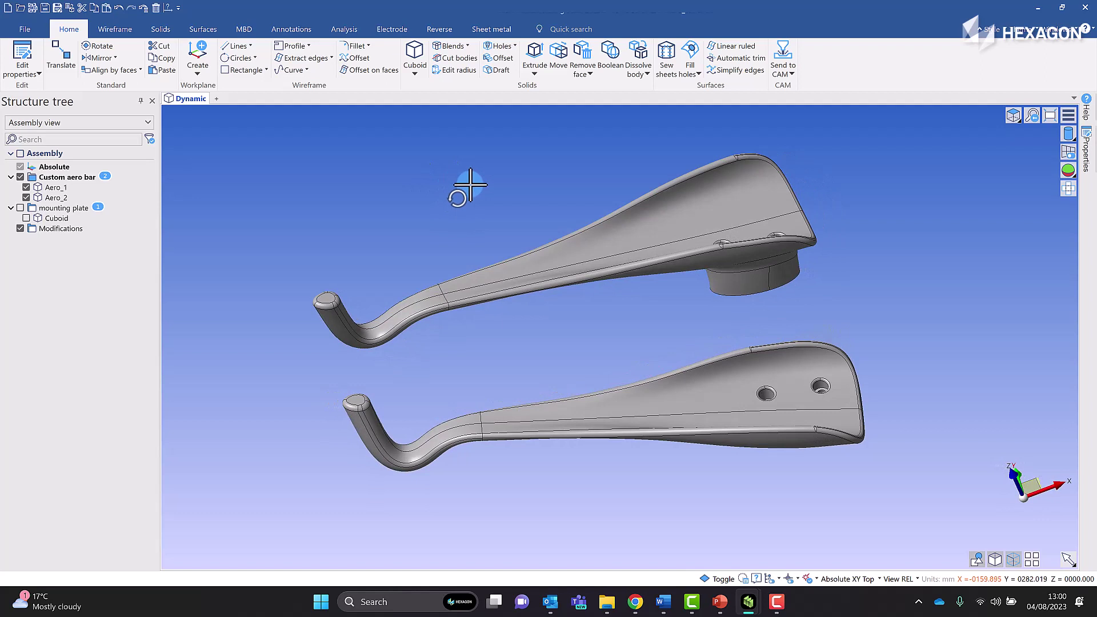
{"action": "left_click", "coordinate": [27, 198]}
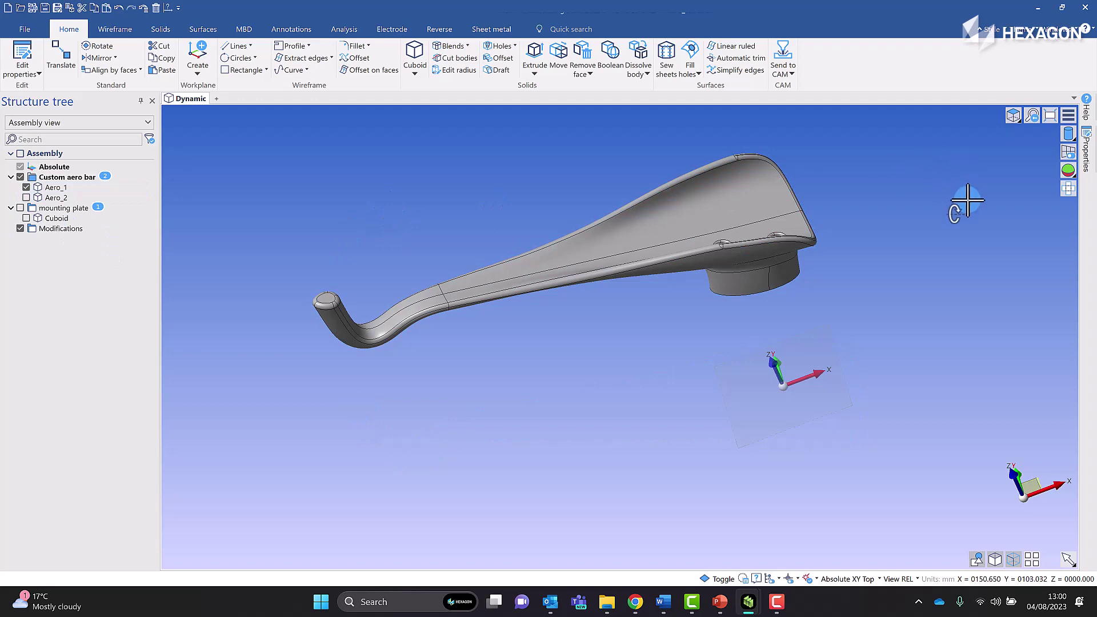
Create a workplane by position where Aero_1's centre line meets the cross edge near the hook, and align the view to its top
{"action": "left_click", "coordinate": [1013, 117]}
{"action": "left_click", "coordinate": [1017, 131]}
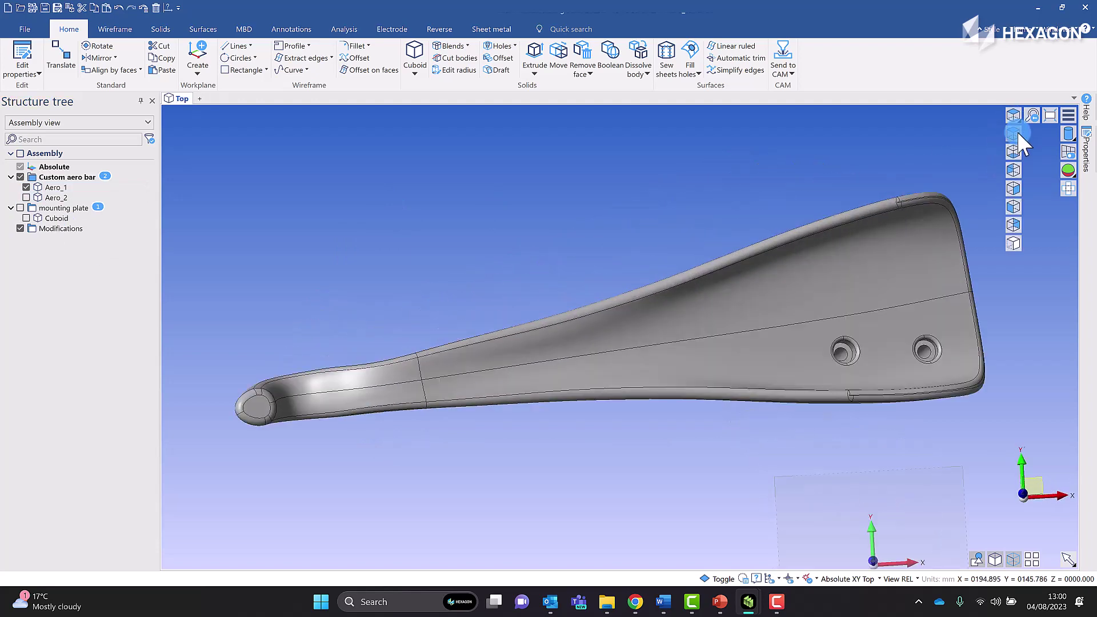
{"action": "left_click", "coordinate": [1012, 150]}
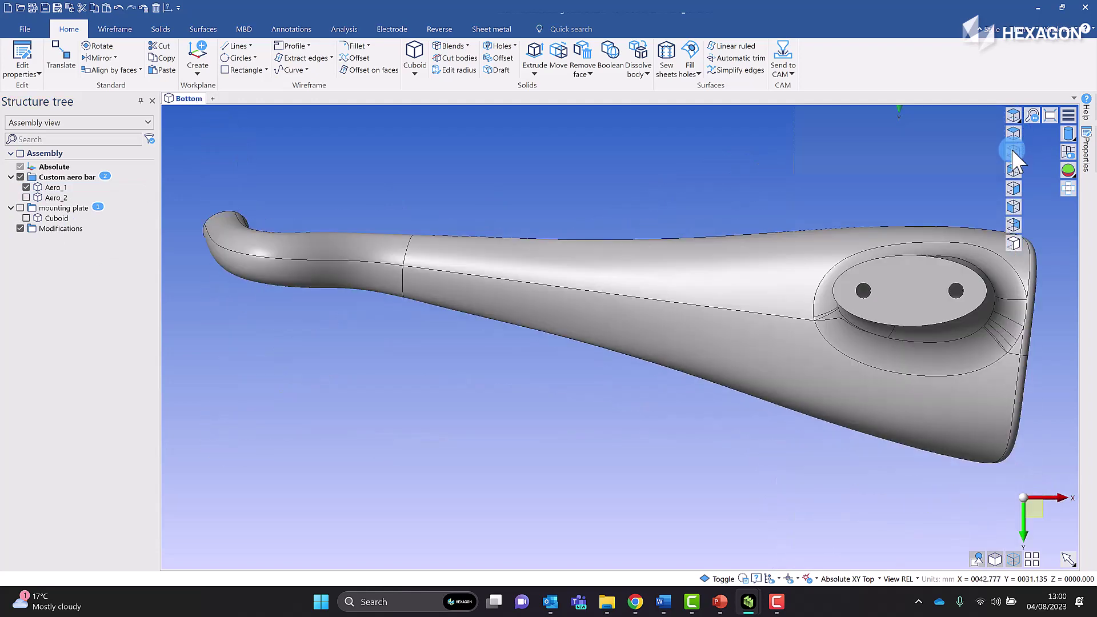
{"action": "left_click", "coordinate": [1013, 166]}
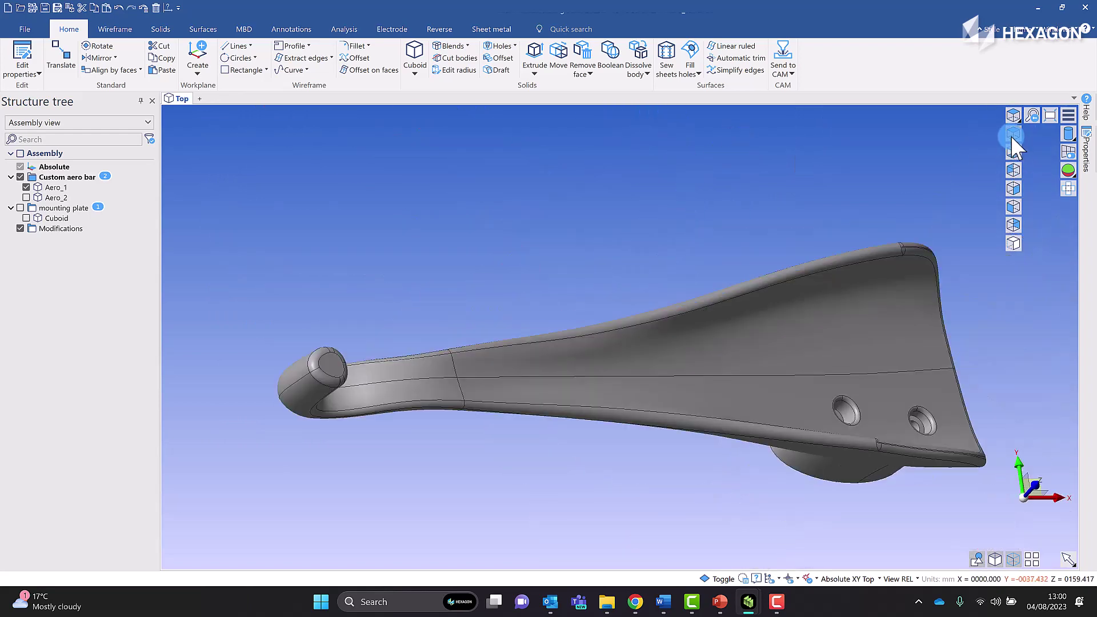
{"action": "left_click", "coordinate": [507, 217]}
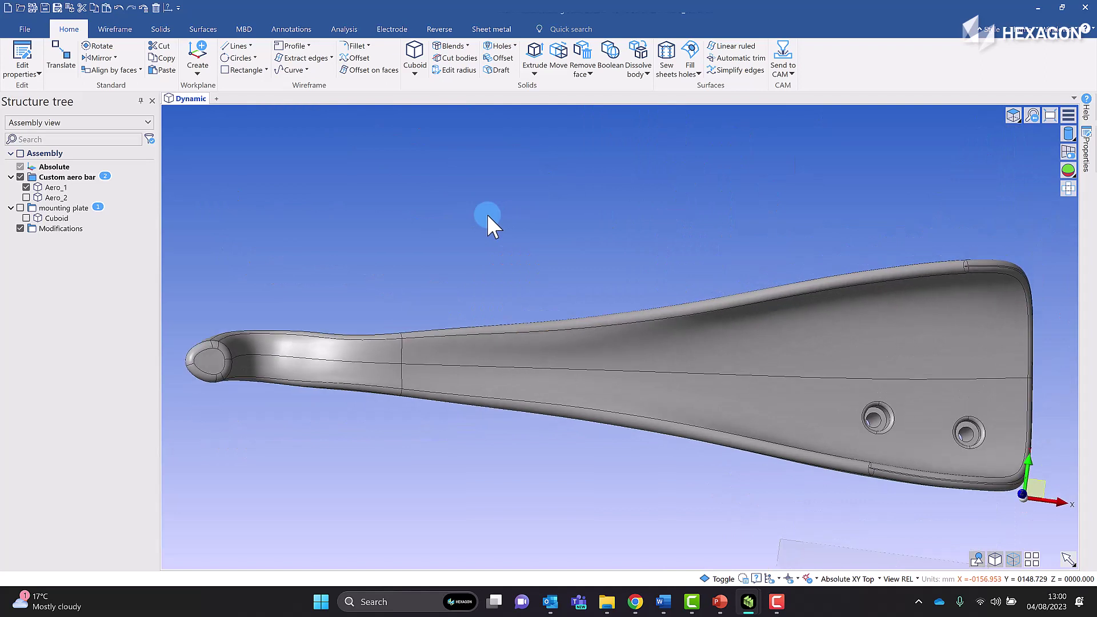
{"action": "left_click", "coordinate": [199, 46]}
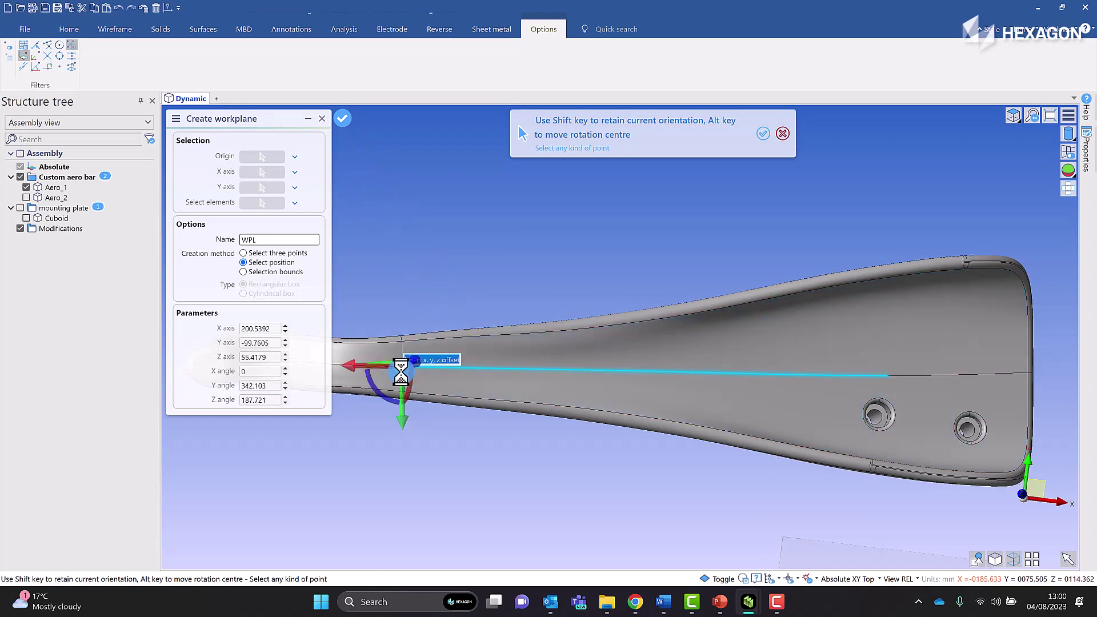
{"action": "left_click", "coordinate": [401, 372]}
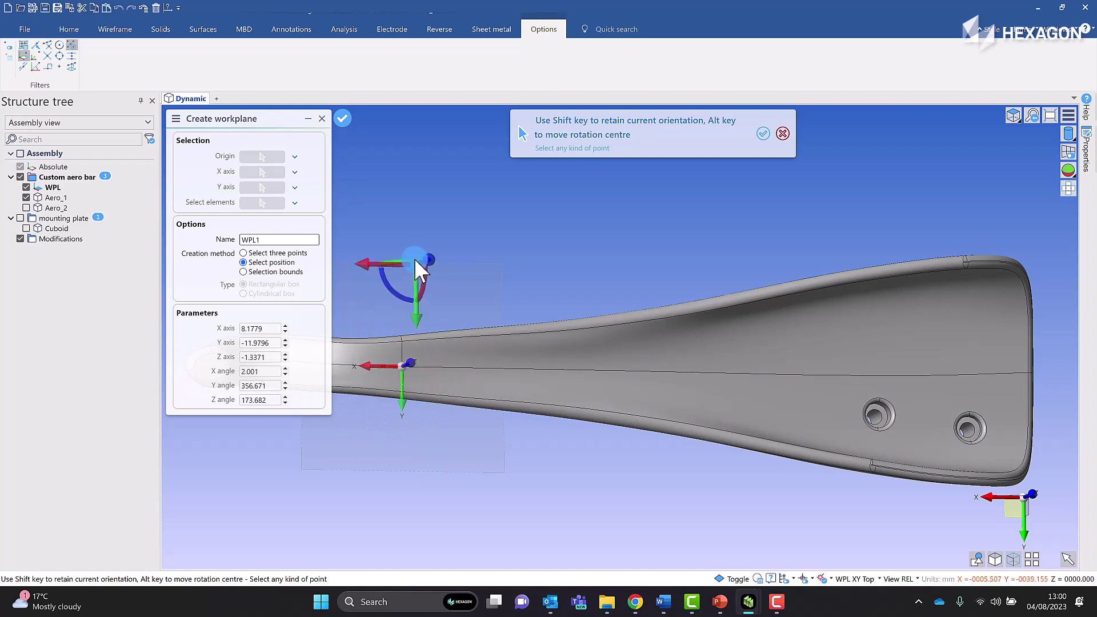
{"action": "left_click", "coordinate": [413, 258]}
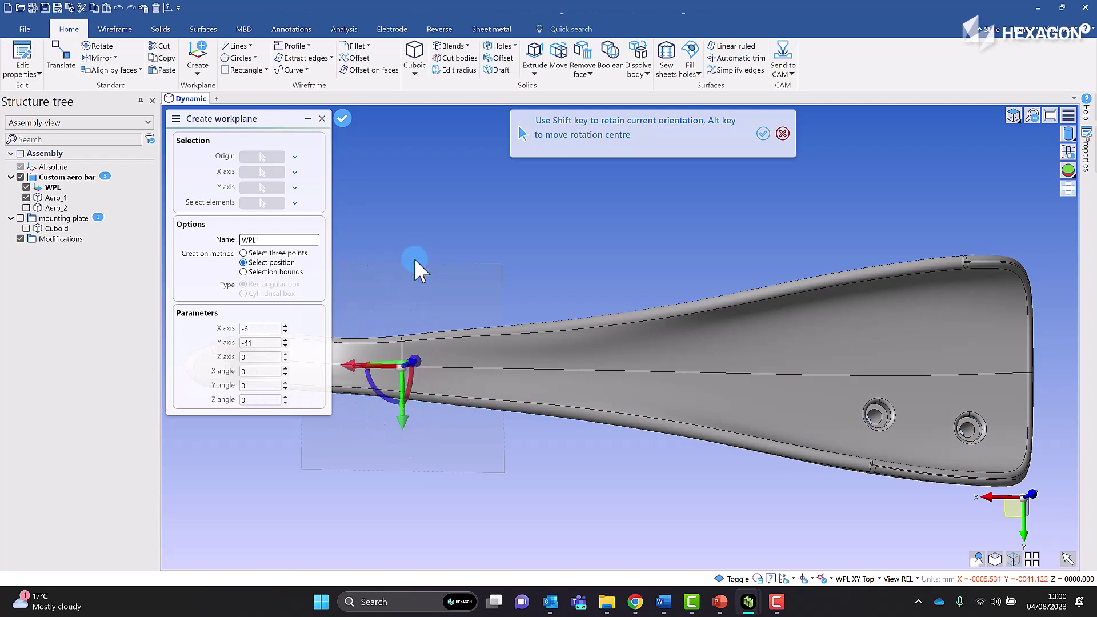
{"action": "right_click", "coordinate": [633, 224]}
{"action": "left_click", "coordinate": [629, 319]}
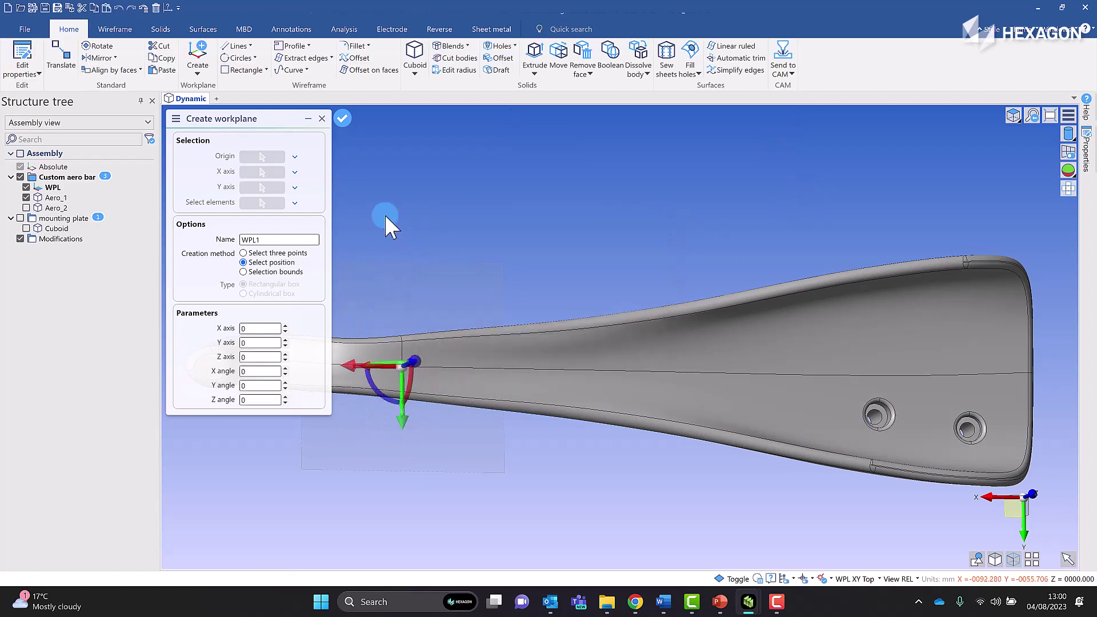
{"action": "left_click", "coordinate": [322, 119]}
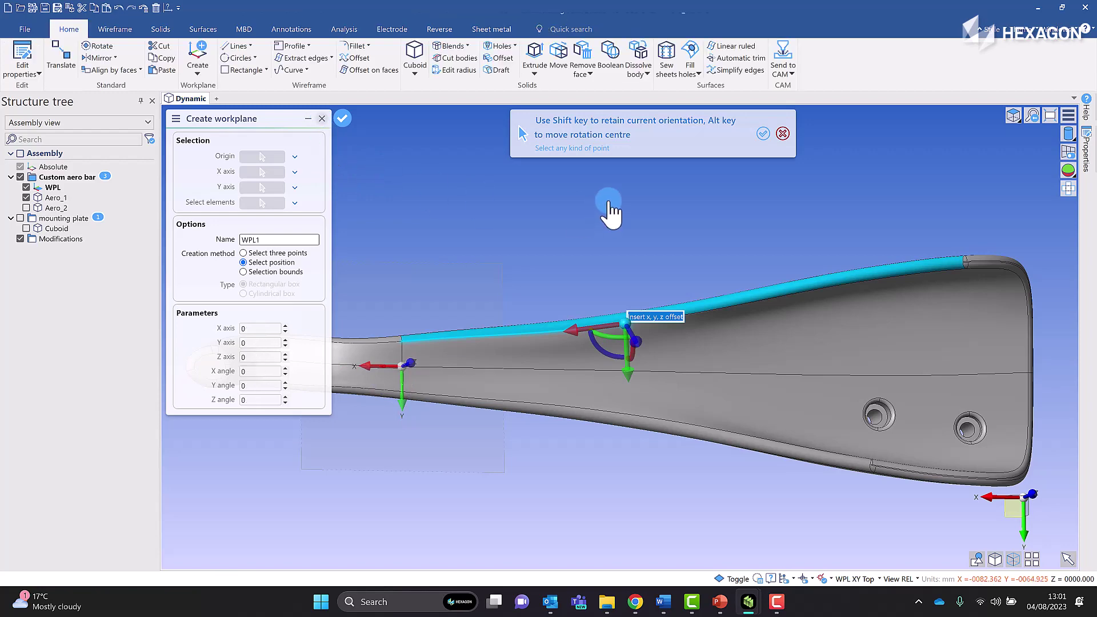
{"action": "left_click", "coordinate": [1013, 115]}
{"action": "left_click", "coordinate": [1013, 133]}
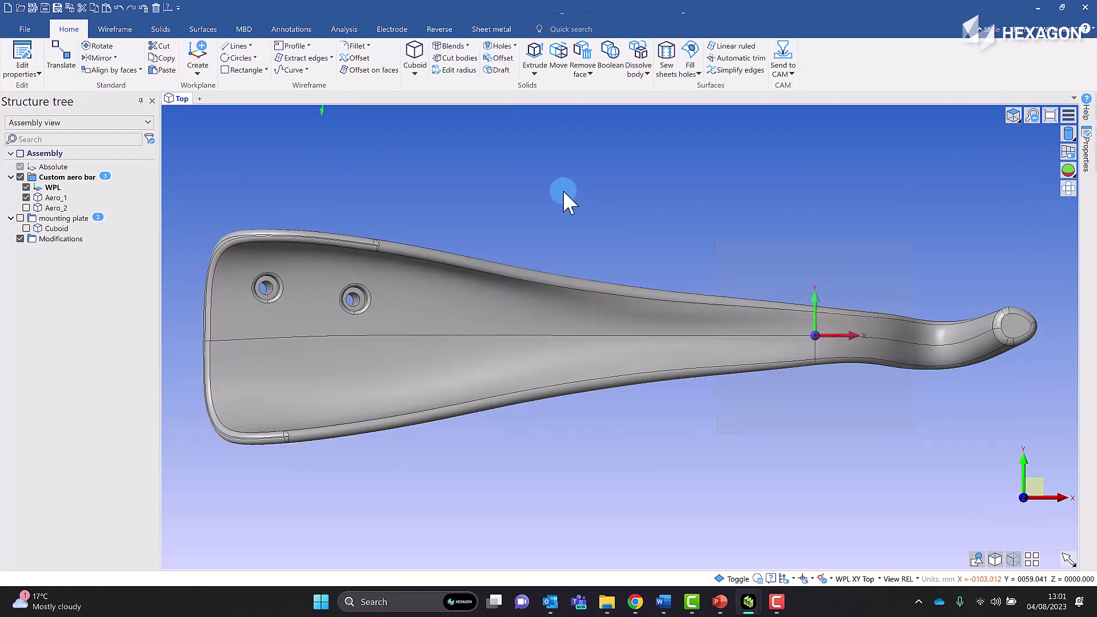
Inspect Aero_1 and its new workplane from the right, front and top
{"action": "left_click", "coordinate": [1013, 116]}
{"action": "left_click", "coordinate": [1014, 189]}
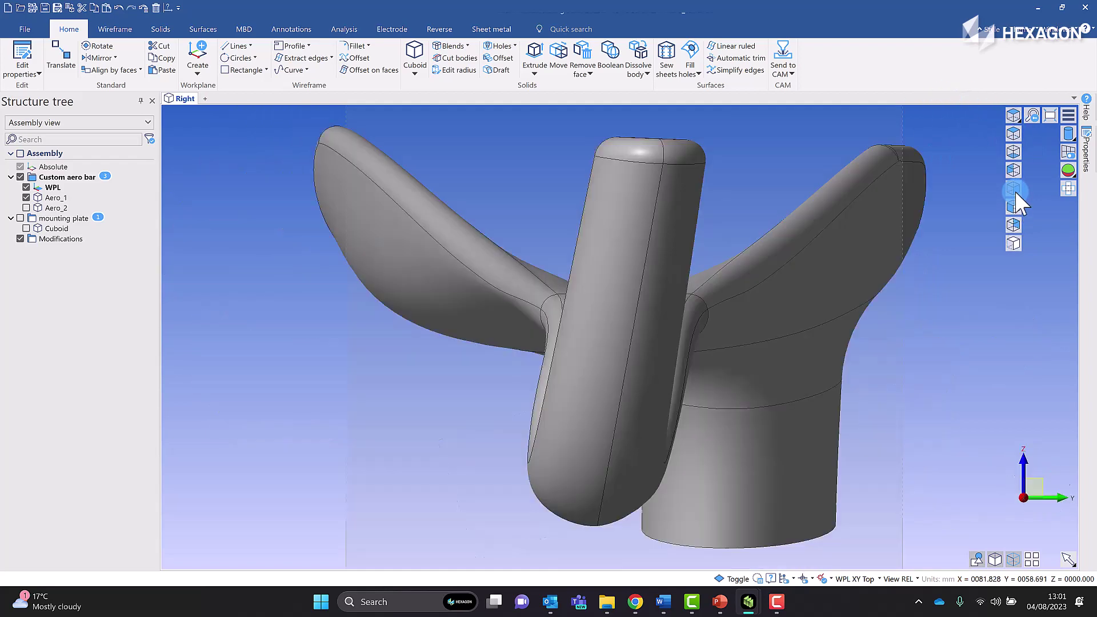
{"action": "left_click", "coordinate": [1011, 204]}
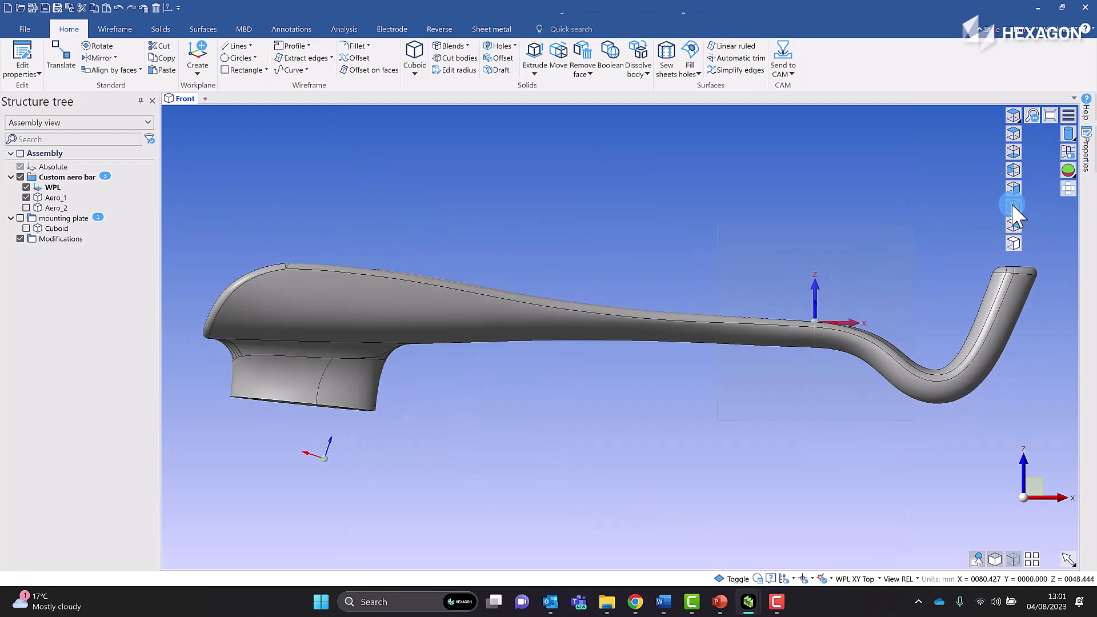
{"action": "left_click", "coordinate": [1013, 135]}
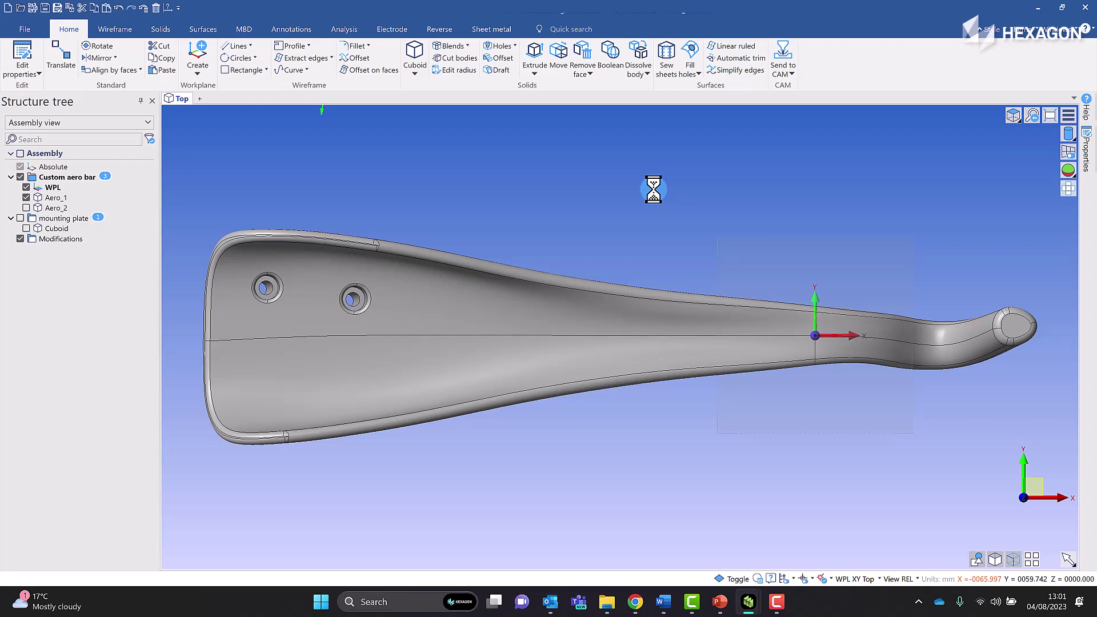
Select Aero_1 for Cut bodies and place the first cutting point on its upper edge, just on the hook side of the workplane origin
{"action": "left_click", "coordinate": [161, 29]}
{"action": "left_click", "coordinate": [391, 46]}
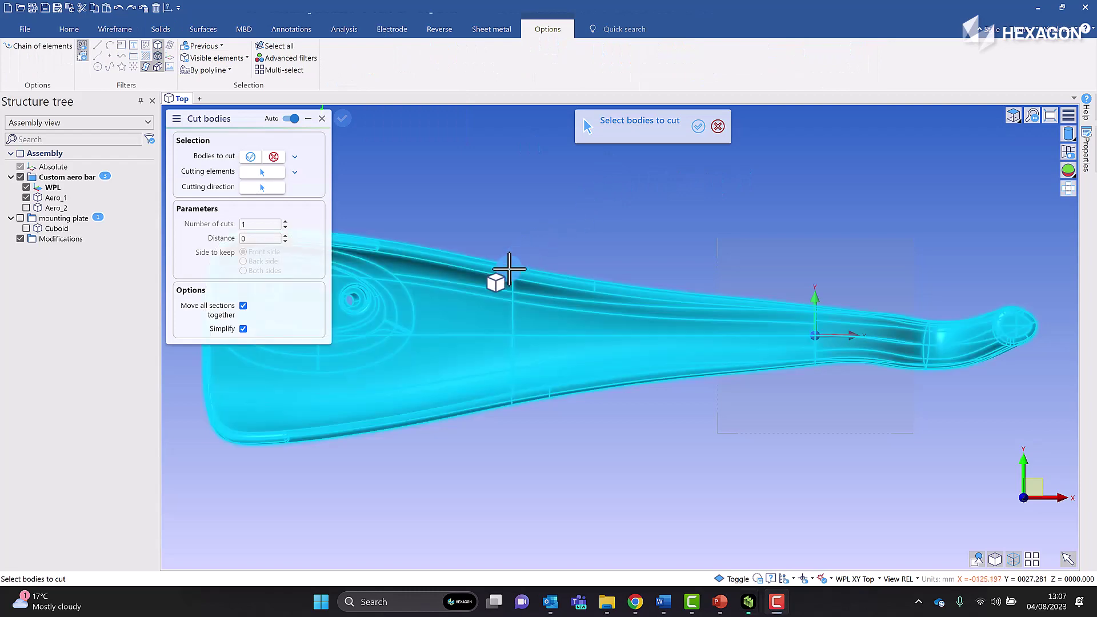
{"action": "left_click", "coordinate": [497, 277]}
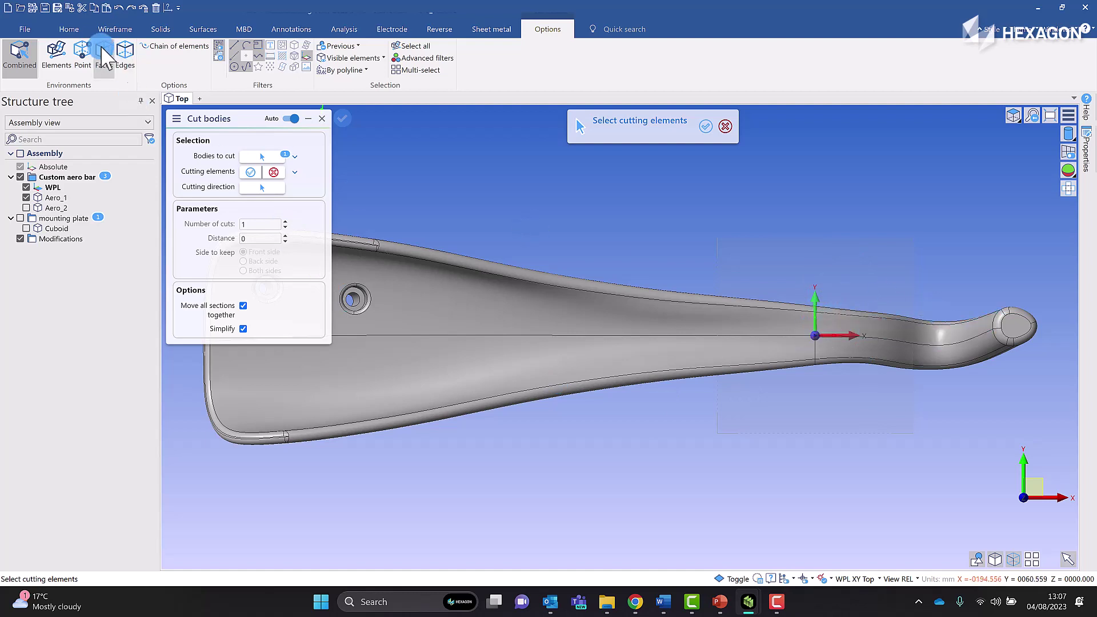
{"action": "left_click", "coordinate": [83, 52]}
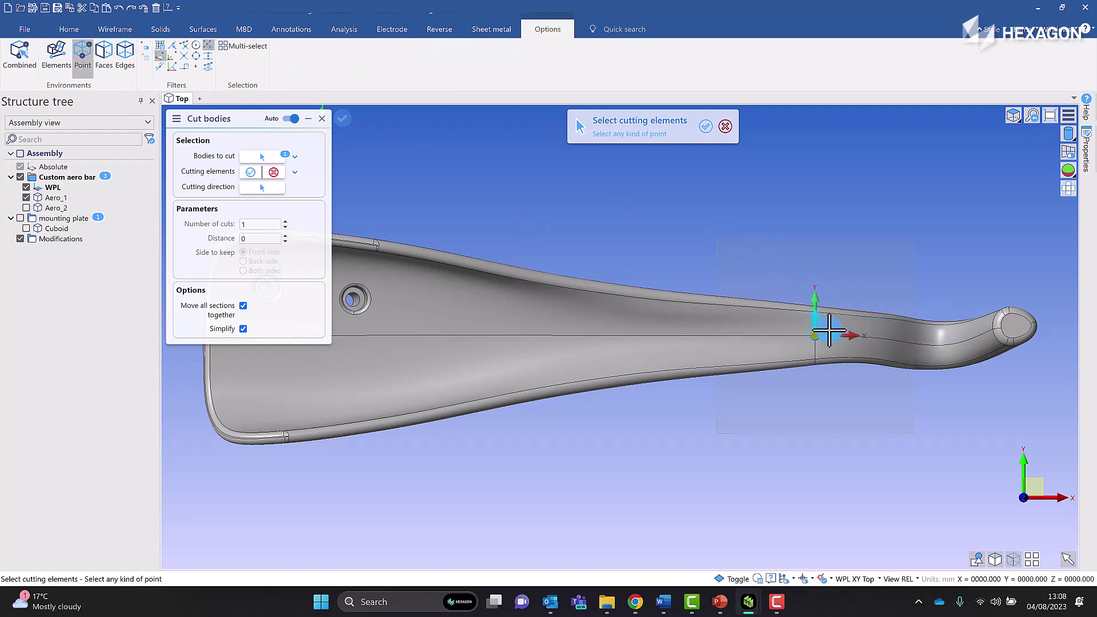
{"action": "scroll", "coordinate": [827, 325], "scroll_direction": "up", "scroll_amount": 3}
{"action": "scroll", "coordinate": [827, 325], "scroll_direction": "up", "scroll_amount": 2}
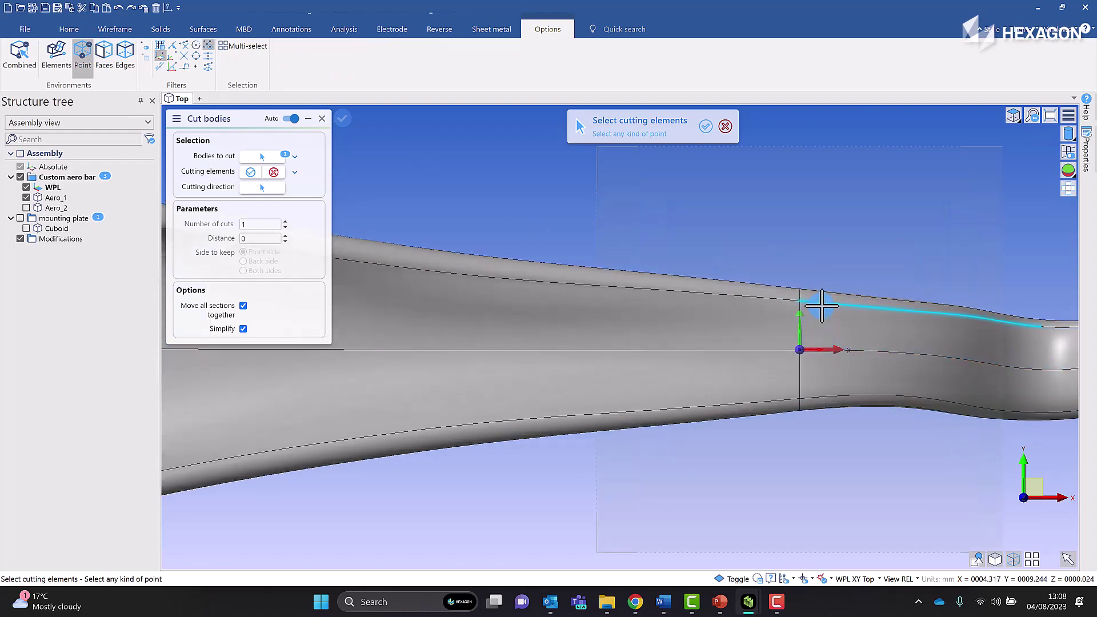
{"action": "left_click", "coordinate": [810, 304]}
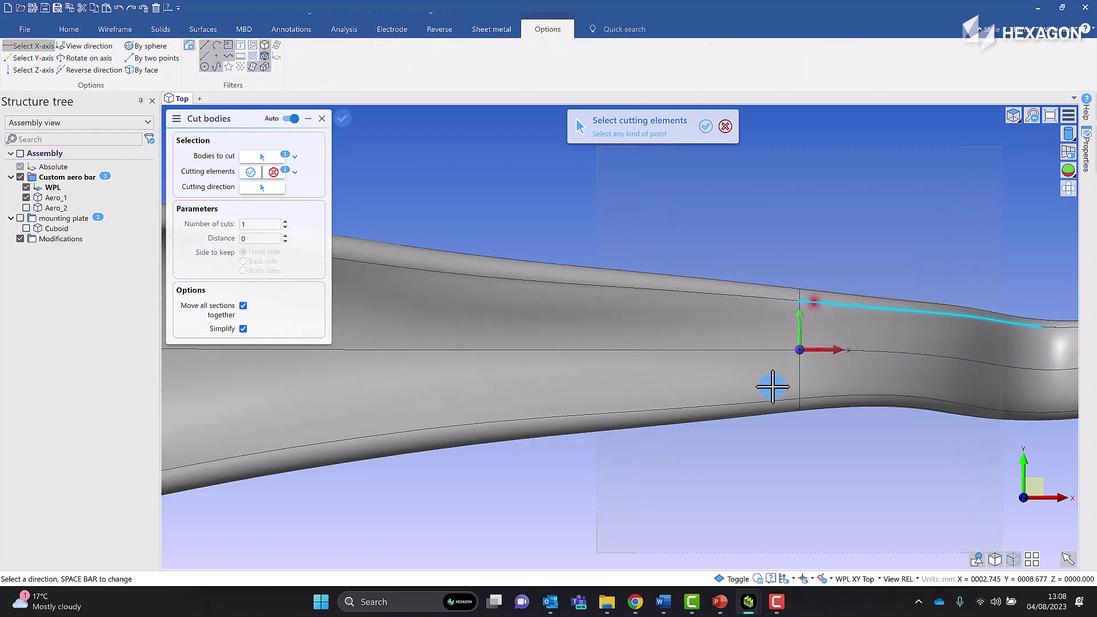
Add a second cutting point on the upper edge towards the wide end, and cut Aero_1 crosswise at both points, keeping all sections
{"action": "left_click", "coordinate": [285, 221]}
{"action": "scroll", "coordinate": [657, 235], "scroll_direction": "down", "scroll_amount": 2}
{"action": "left_click", "coordinate": [285, 221]}
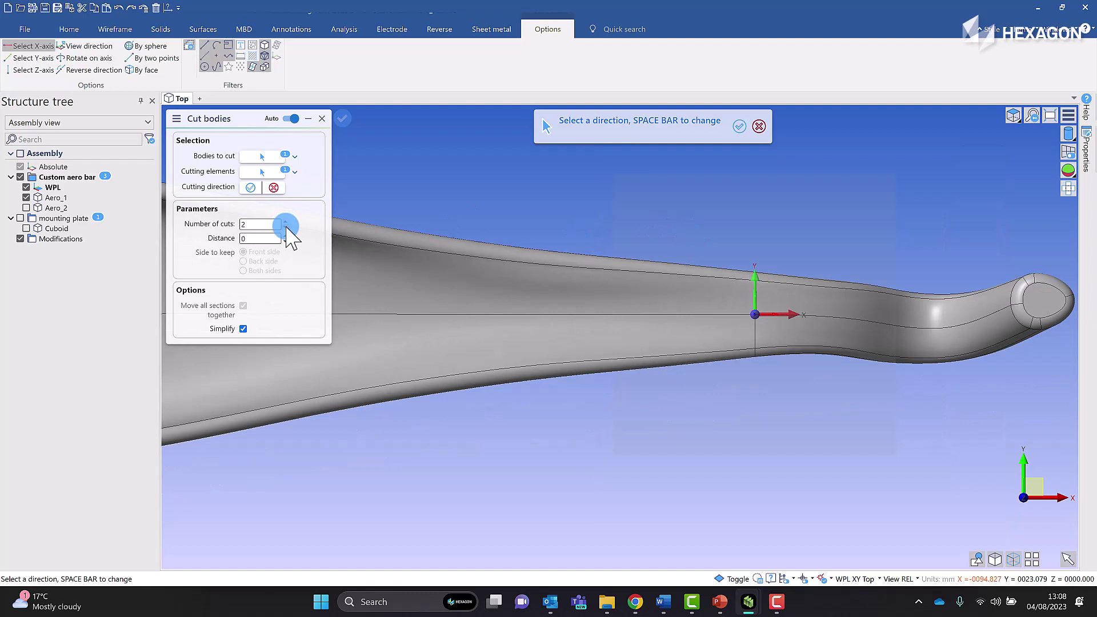
{"action": "left_click", "coordinate": [262, 170]}
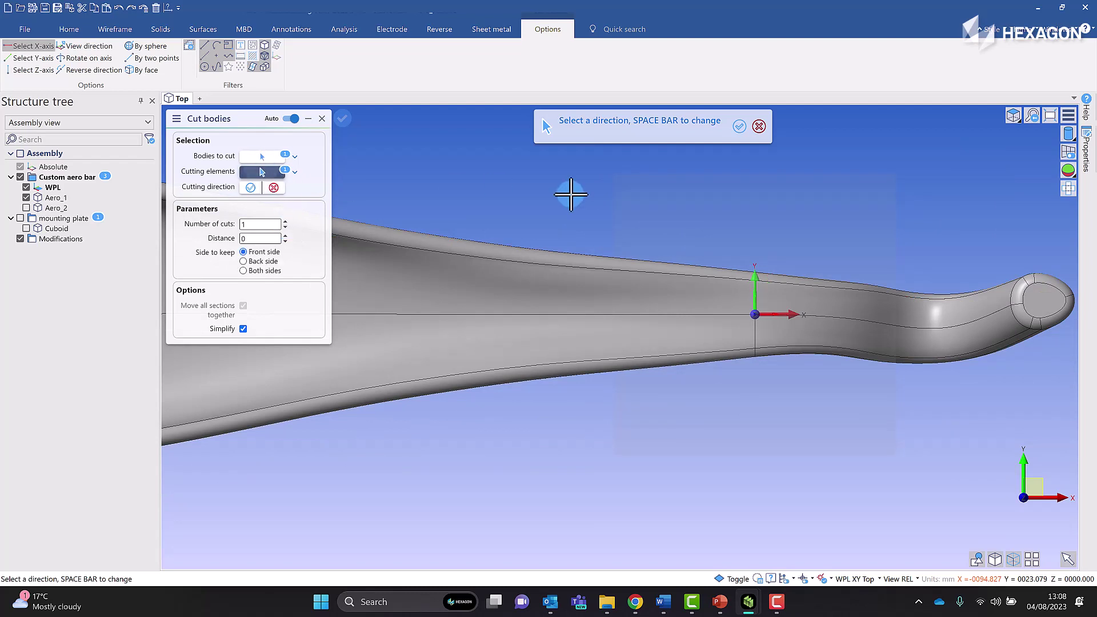
{"action": "scroll", "coordinate": [577, 236], "scroll_direction": "down", "scroll_amount": 1}
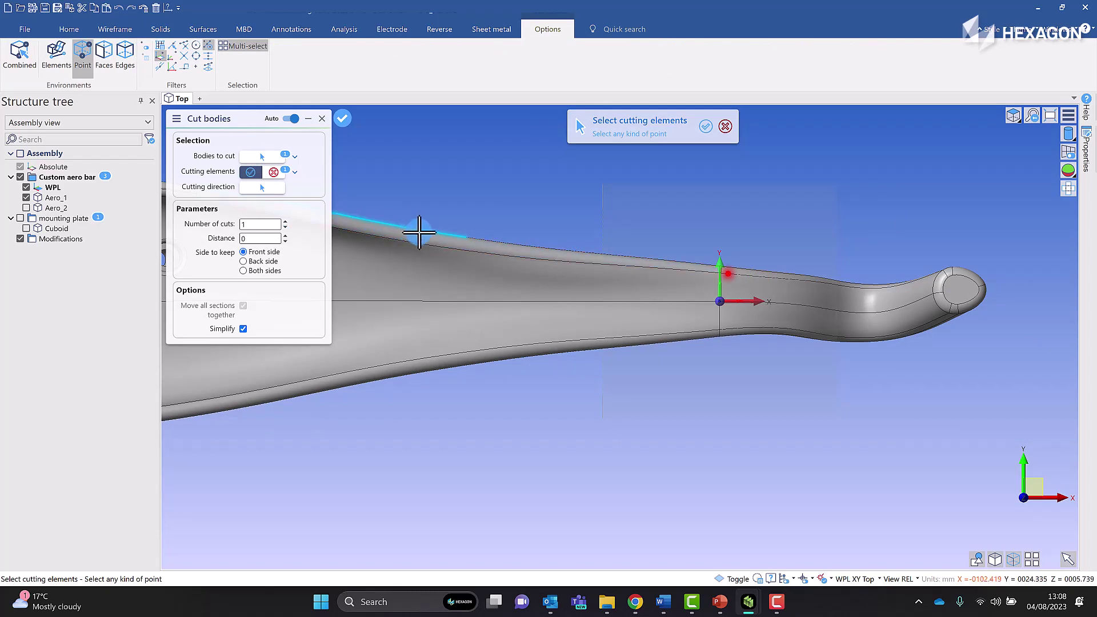
{"action": "left_click", "coordinate": [419, 231]}
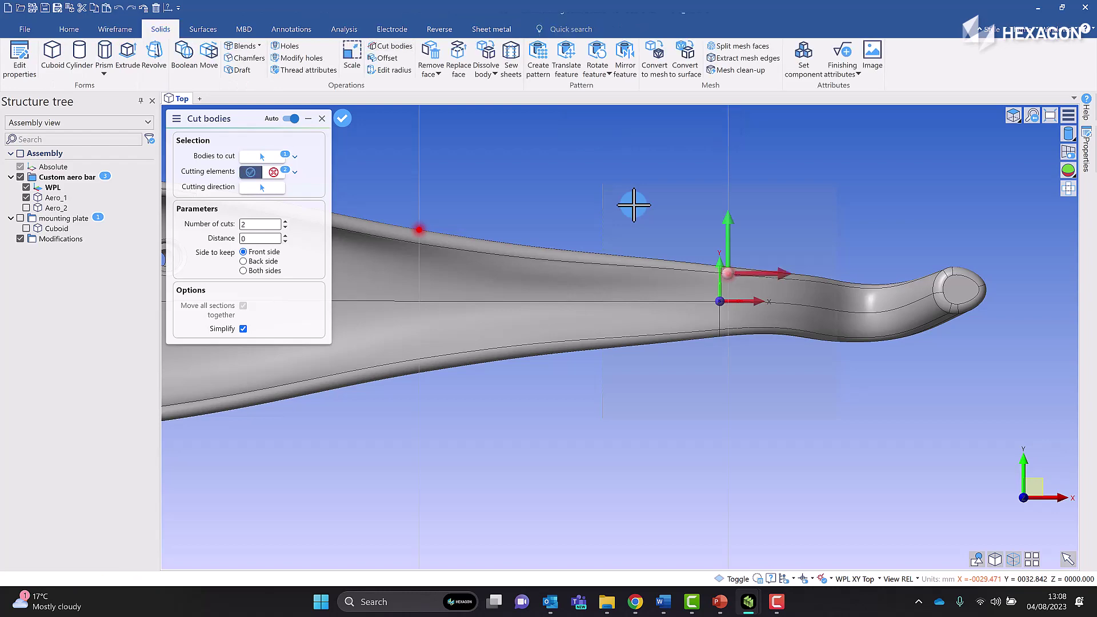
{"action": "middle_click_drag", "start_coordinate": [643, 215], "coordinate": [642, 215]}
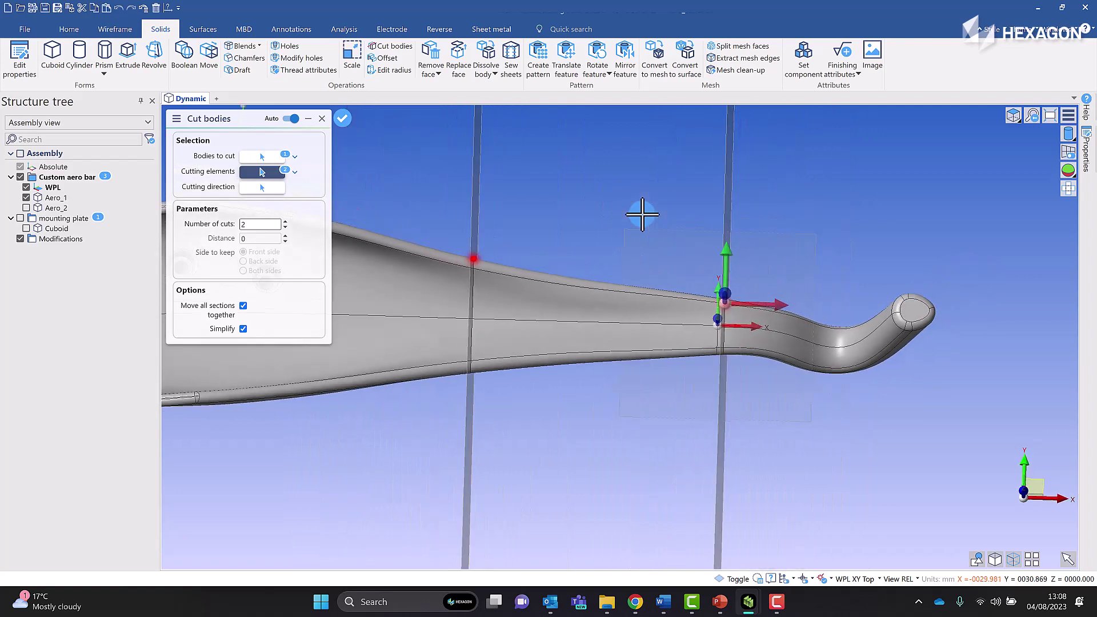
{"action": "right_click", "coordinate": [627, 213]}
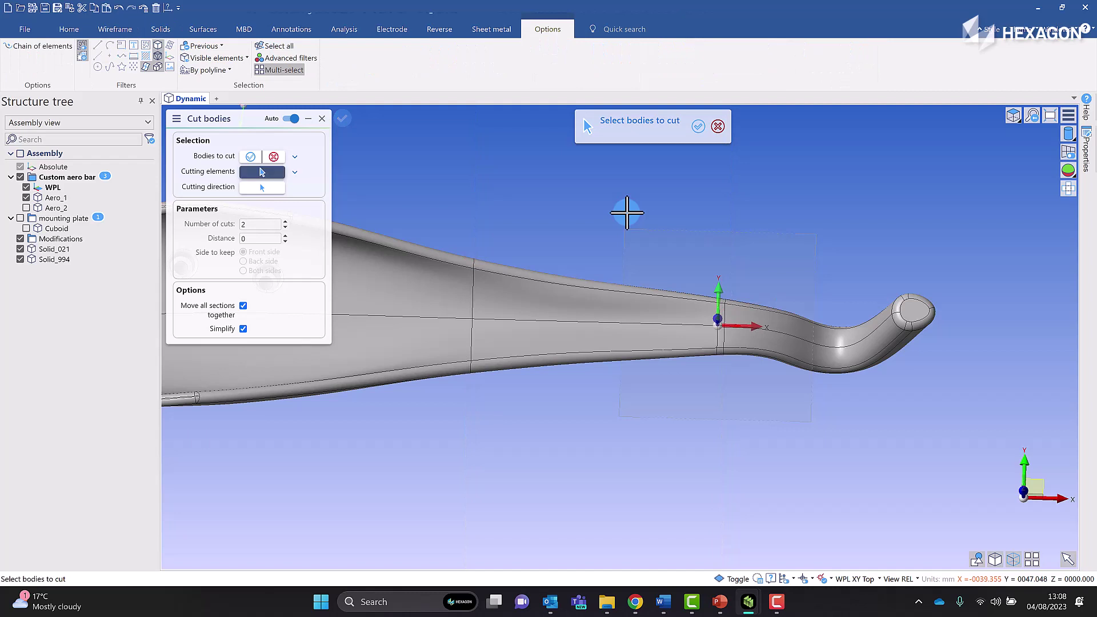
{"action": "key", "text": "Escape"}
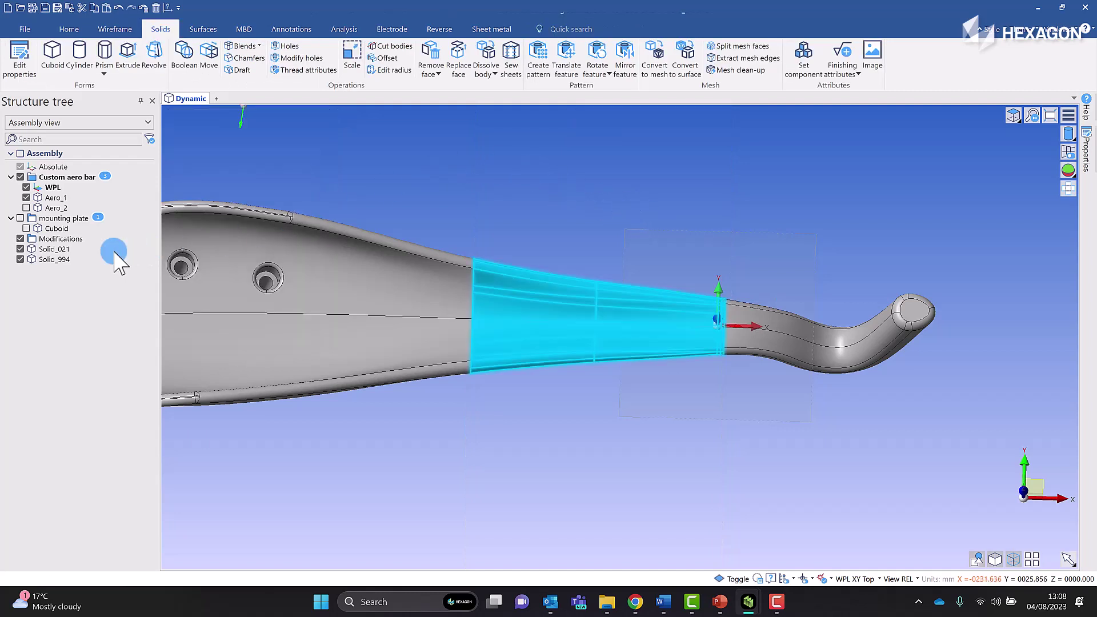
Hide the middle section Solid_021 and view the two remaining sections from the top
{"action": "left_click", "coordinate": [20, 250]}
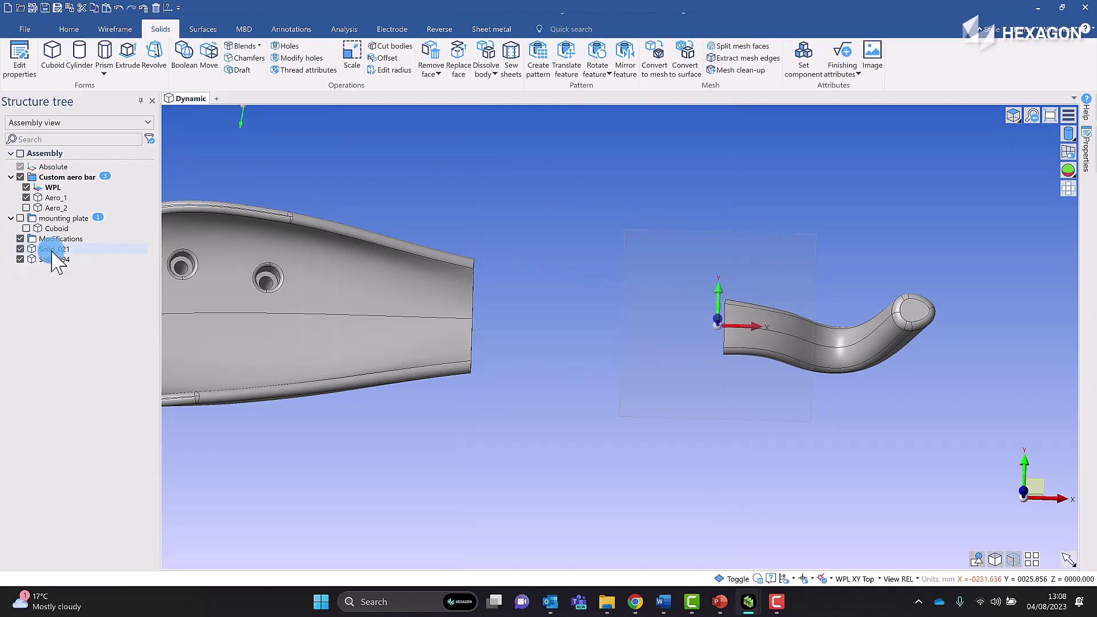
{"action": "left_click", "coordinate": [1014, 115]}
{"action": "left_click", "coordinate": [1015, 138]}
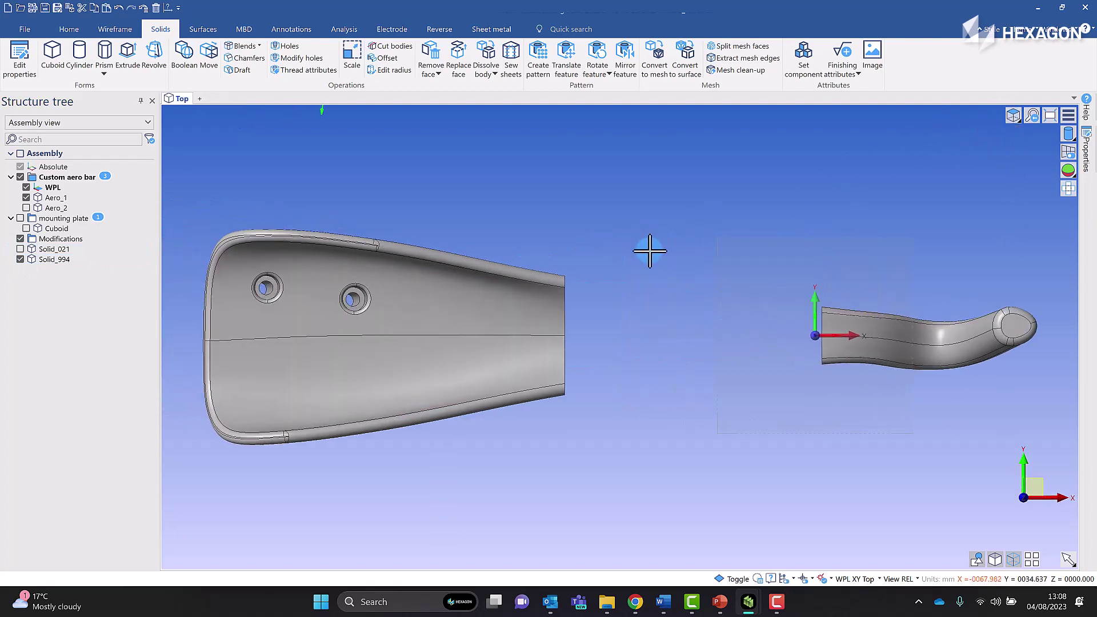
Translate the hook section incrementally by -40 mm along the X axis towards the wide section
{"action": "left_click", "coordinate": [69, 28]}
{"action": "left_click", "coordinate": [57, 57]}
{"action": "left_click_drag", "start_coordinate": [752, 213], "coordinate": [1056, 437]}
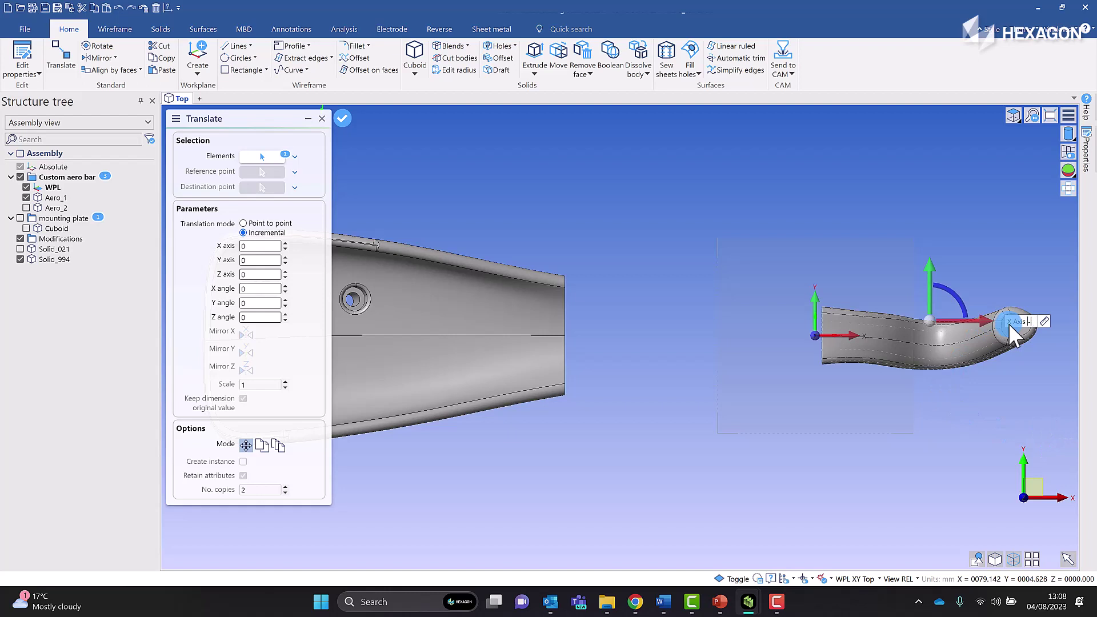
{"action": "key", "text": "Return"}
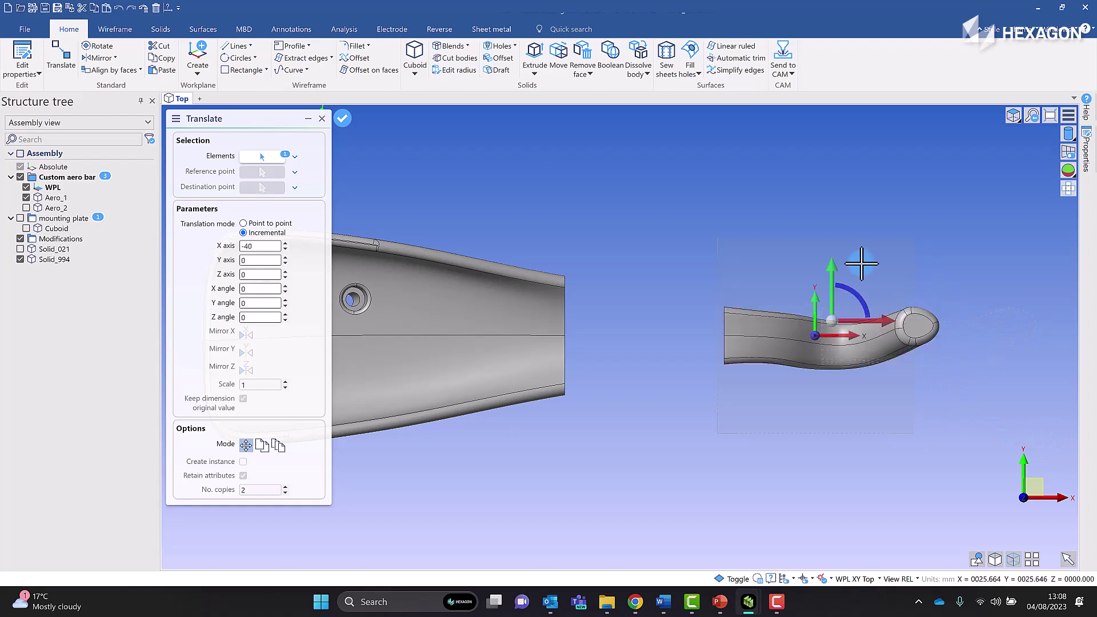
{"action": "right_click", "coordinate": [747, 233]}
{"action": "key", "text": "Escape"}
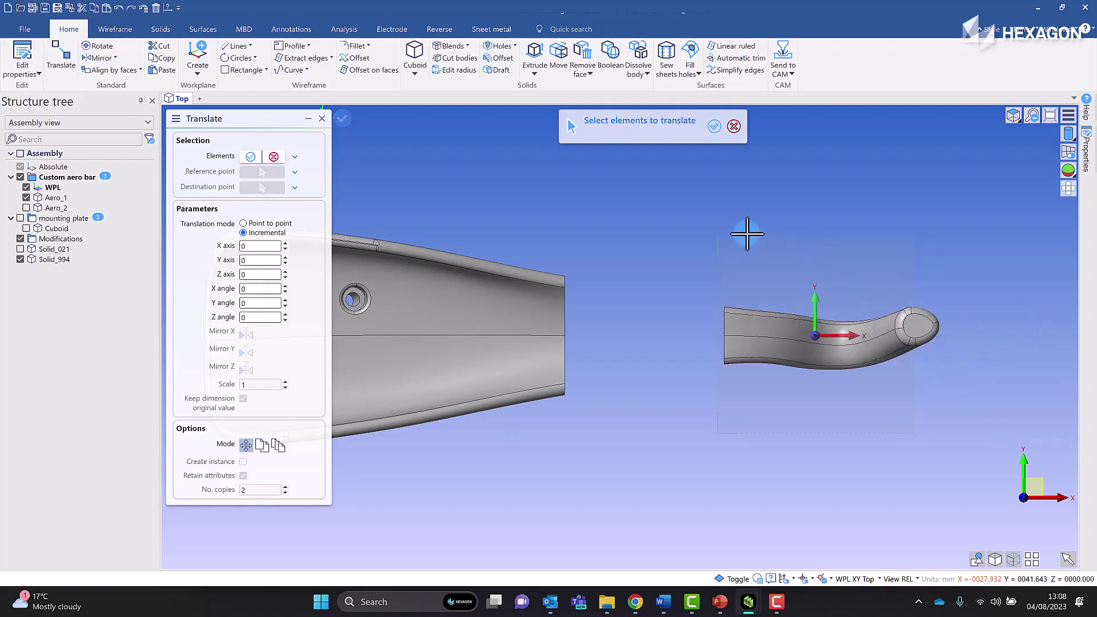
Use Remove/extract faces with the Remove operation on the facing cut end faces of the wide section and the hook section
{"action": "middle_click_drag", "start_coordinate": [641, 342], "coordinate": [570, 306]}
{"action": "left_click", "coordinate": [53, 260]}
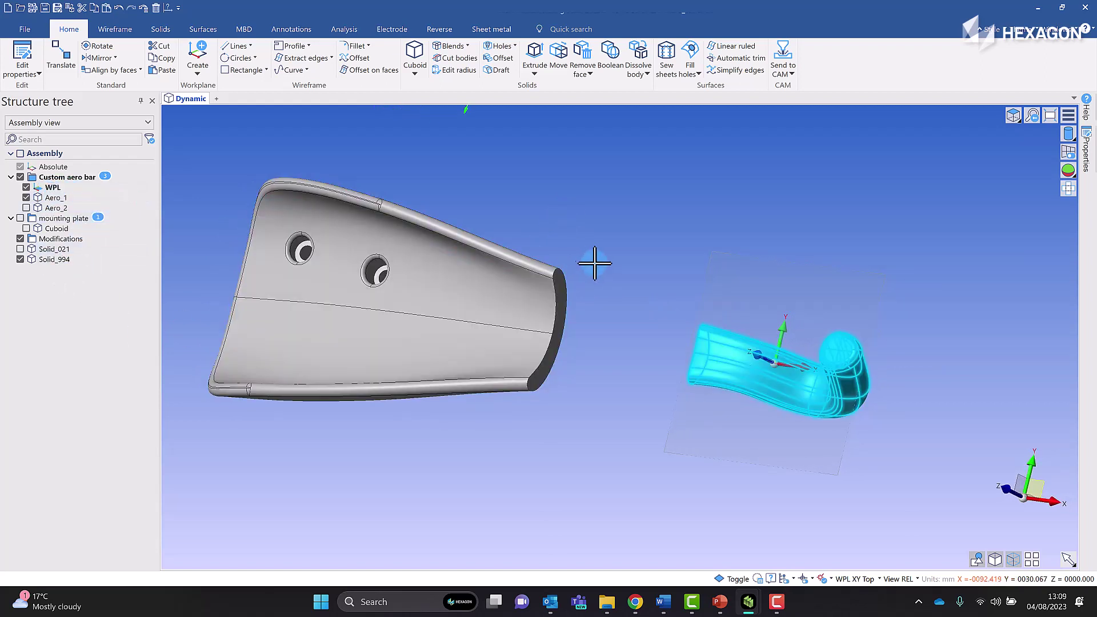
{"action": "scroll", "coordinate": [647, 276], "scroll_direction": "up", "scroll_amount": 2}
{"action": "scroll", "coordinate": [647, 277], "scroll_direction": "down", "scroll_amount": 1}
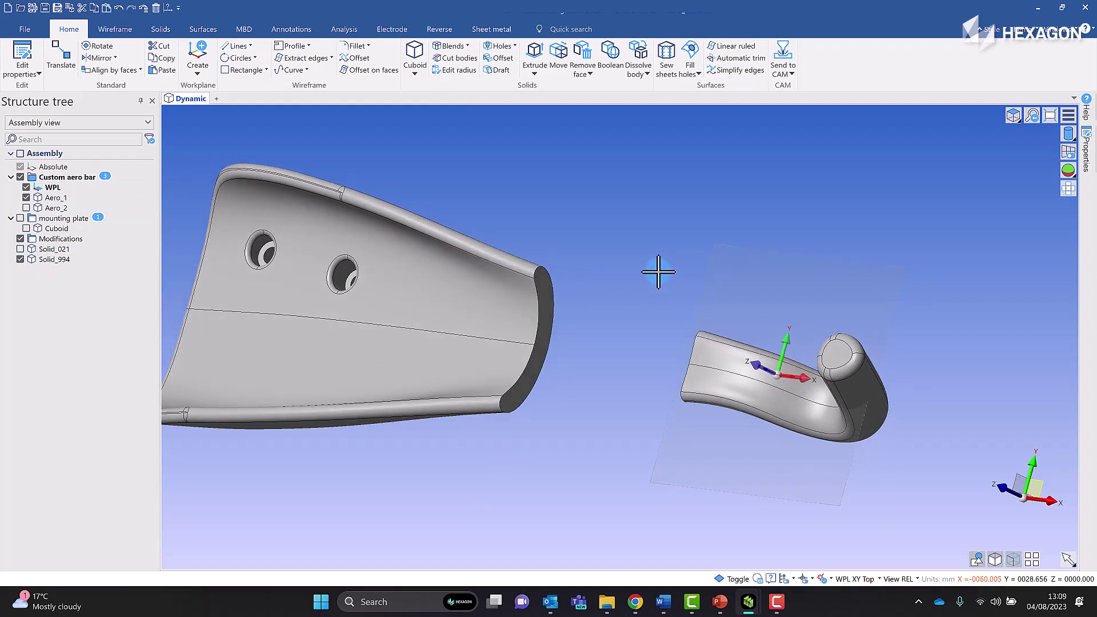
{"action": "left_click", "coordinate": [161, 29]}
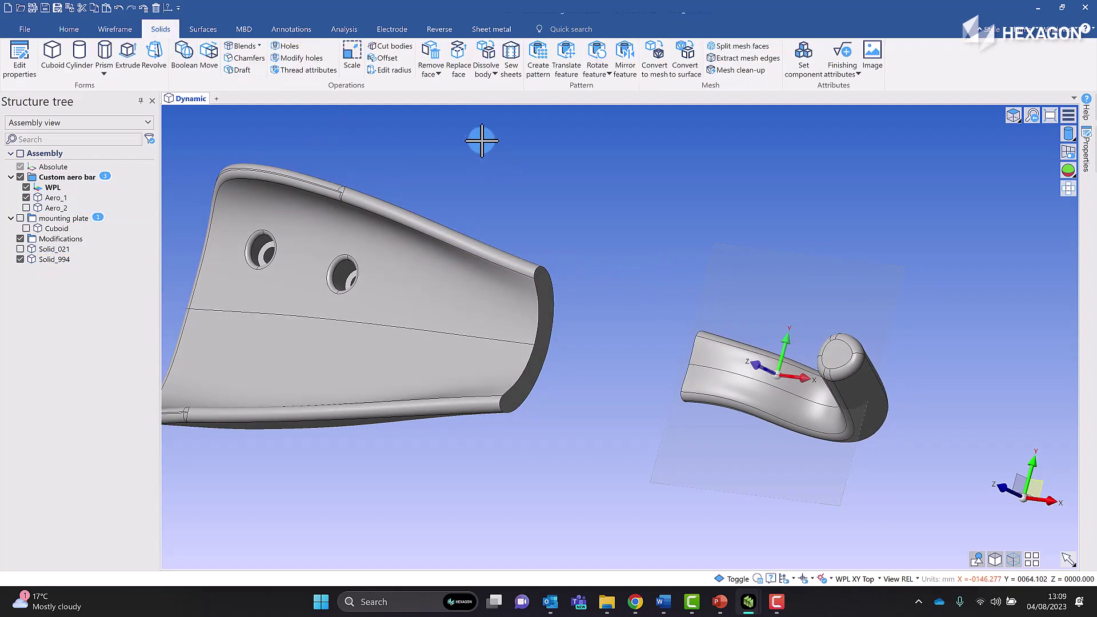
{"action": "left_click", "coordinate": [429, 57]}
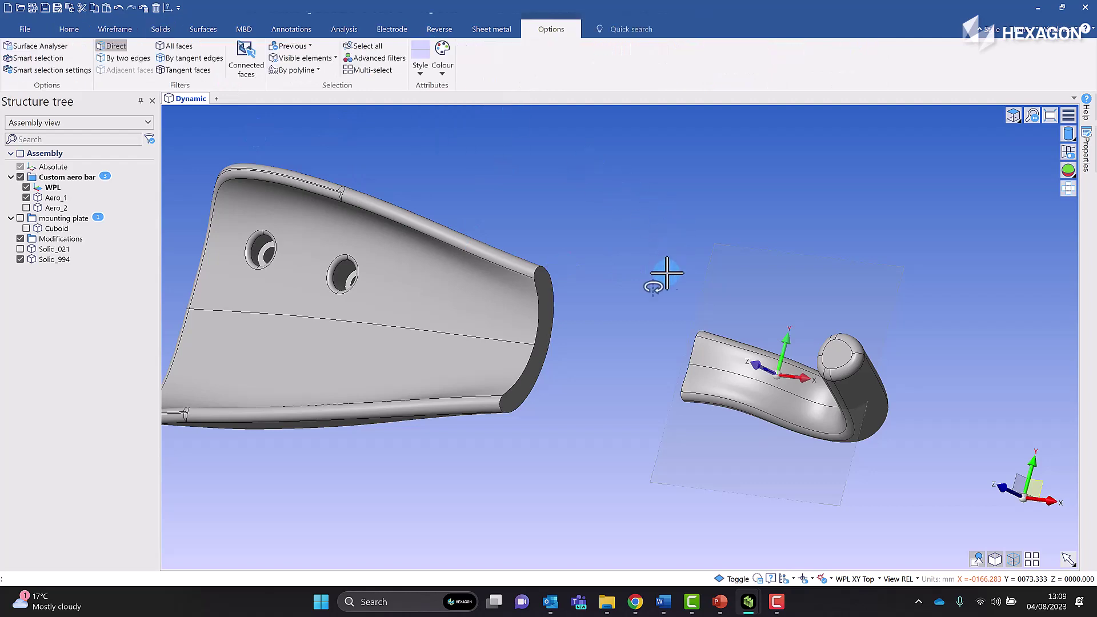
{"action": "scroll", "coordinate": [529, 324], "scroll_direction": "up", "scroll_amount": 2}
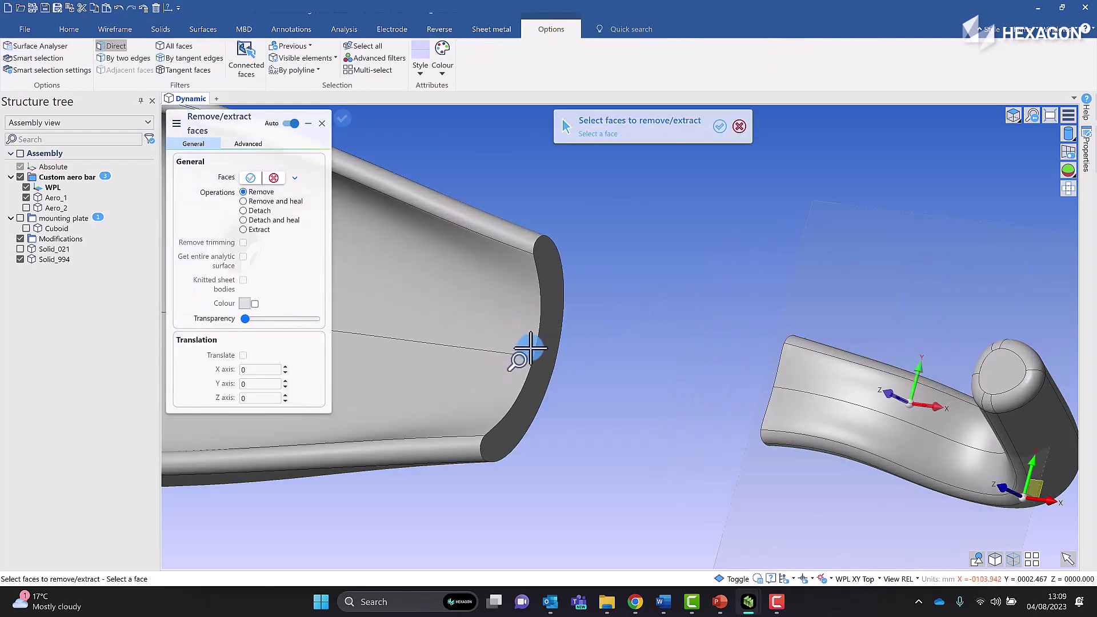
{"action": "left_click", "coordinate": [544, 287]}
{"action": "middle_click_drag", "start_coordinate": [588, 465], "coordinate": [756, 383]}
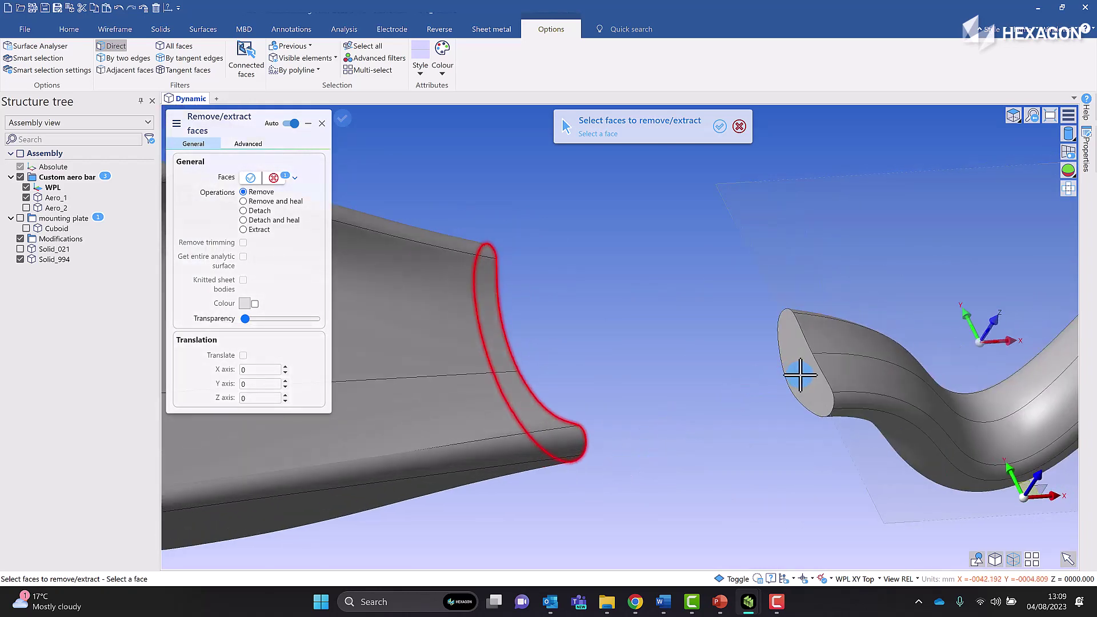
{"action": "left_click", "coordinate": [800, 375]}
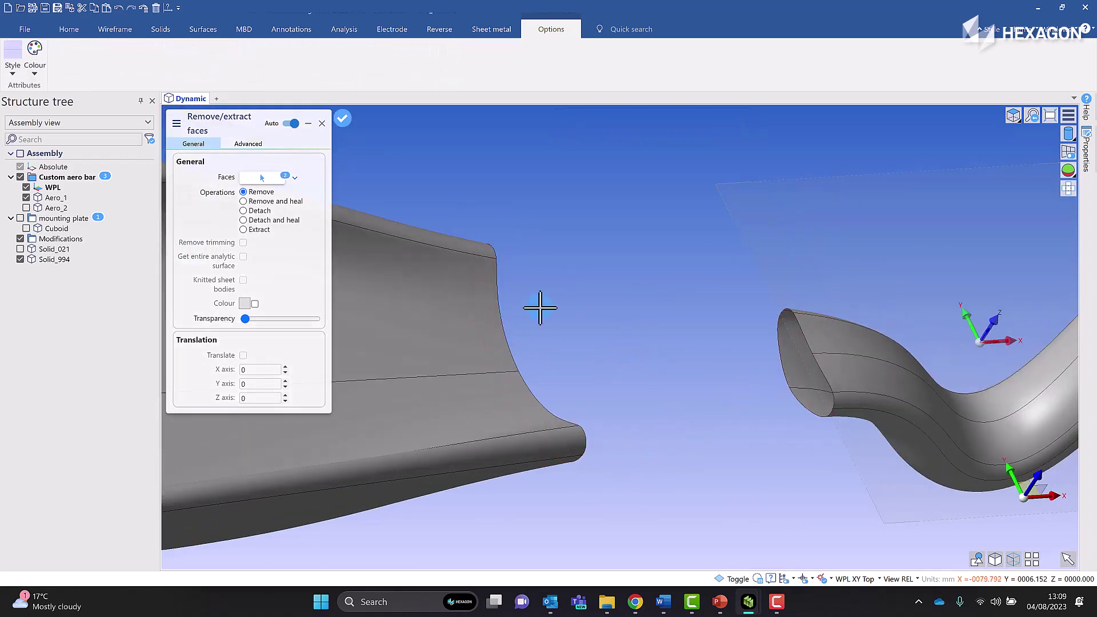
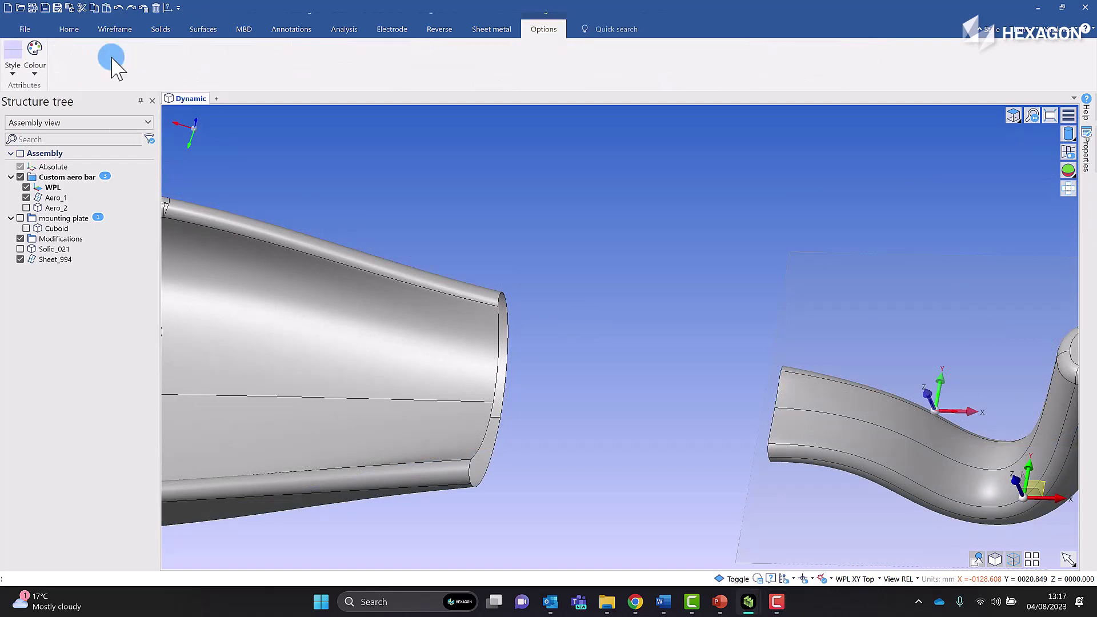
Create a tangent surface bridging the upper-half edges of the wide section's open end to the matching edges of the hook section
{"action": "left_click", "coordinate": [179, 89]}
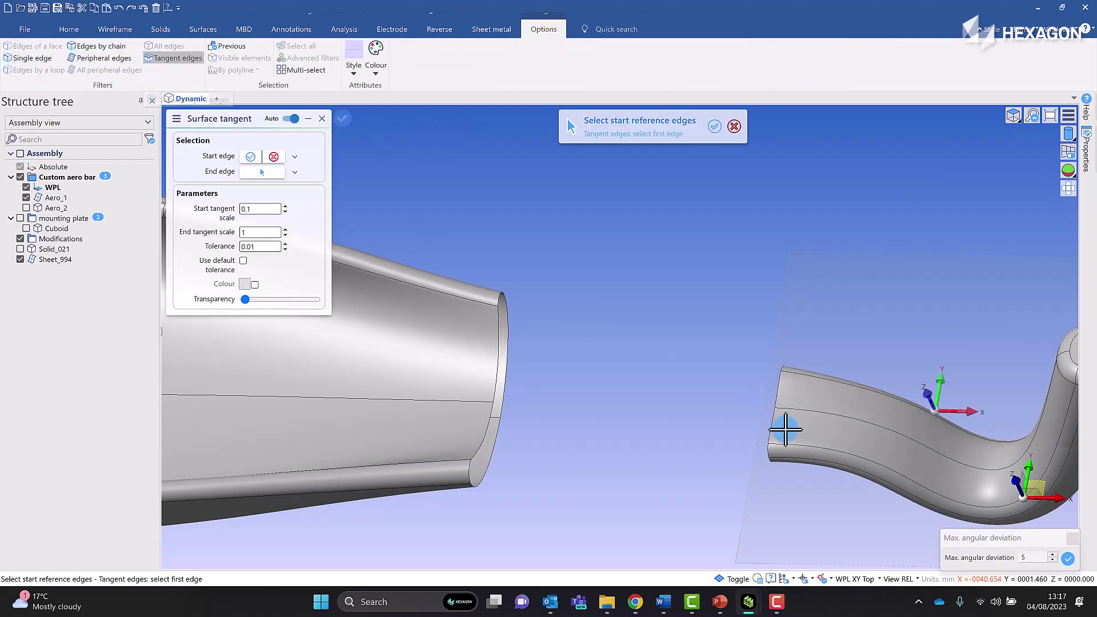
{"action": "left_click_drag", "start_coordinate": [1034, 558], "coordinate": [1004, 559]}
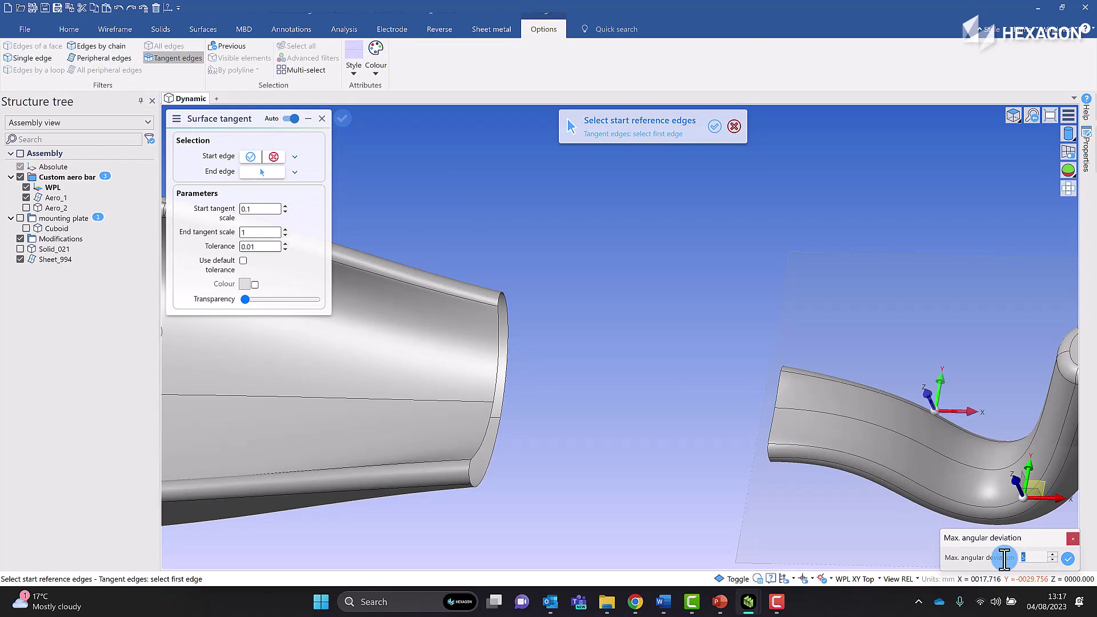
{"action": "left_click", "coordinate": [265, 247]}
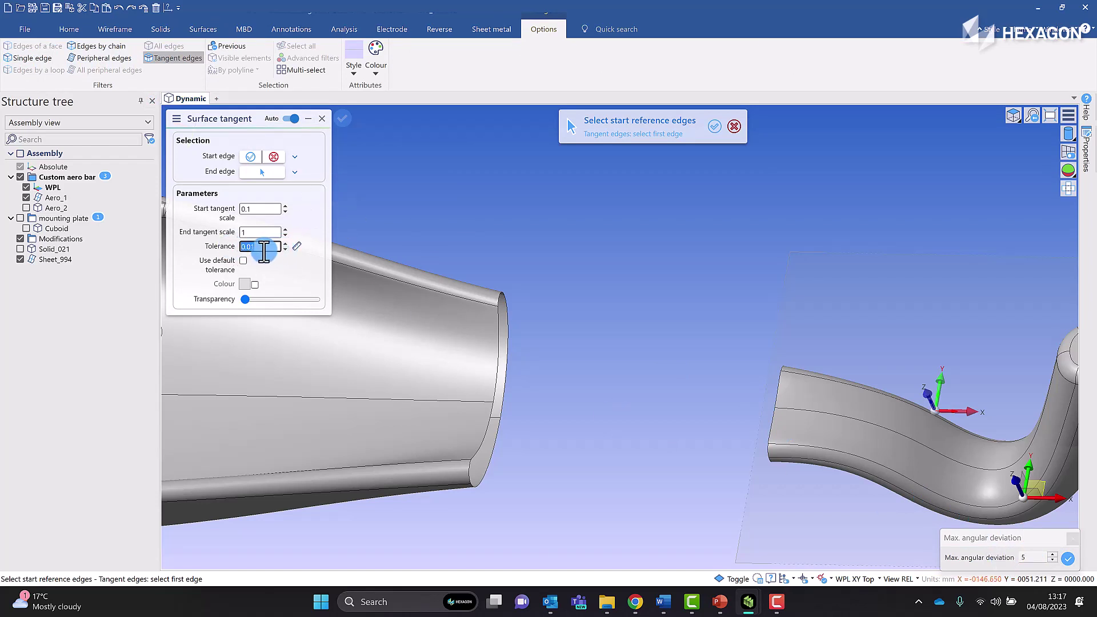
{"action": "left_click", "coordinate": [496, 355]}
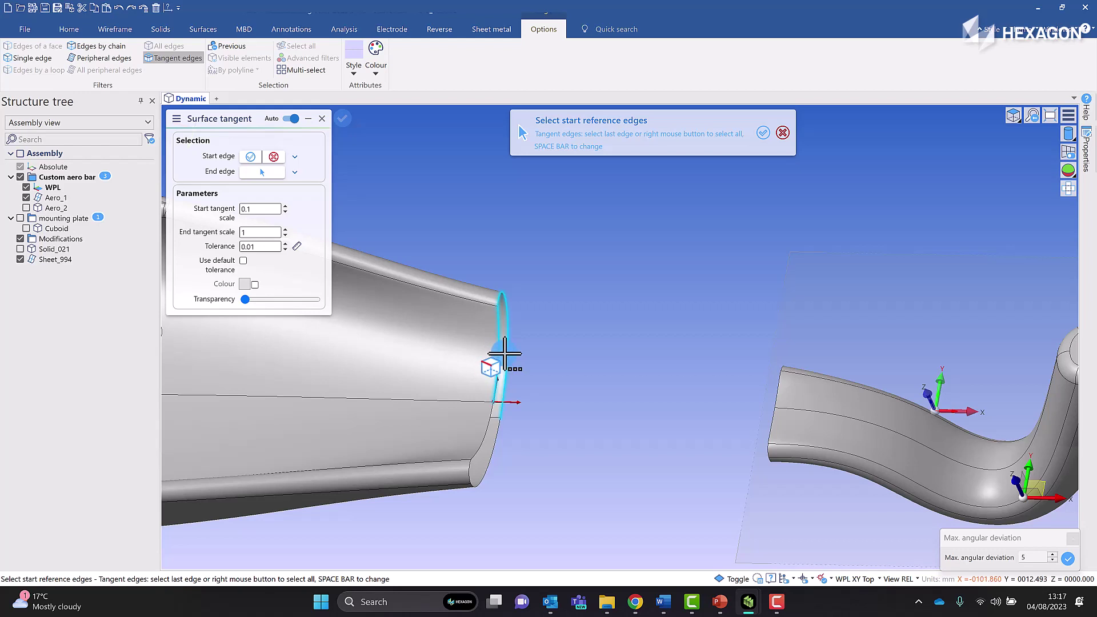
{"action": "left_click", "coordinate": [507, 355]}
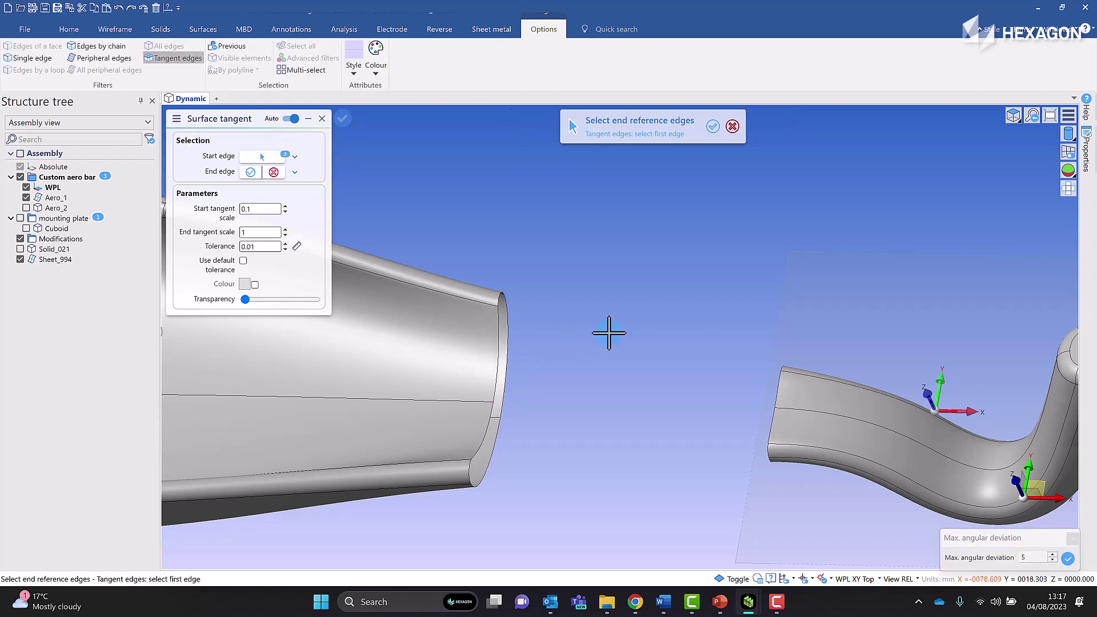
{"action": "middle_click_drag", "start_coordinate": [609, 333], "coordinate": [586, 338]}
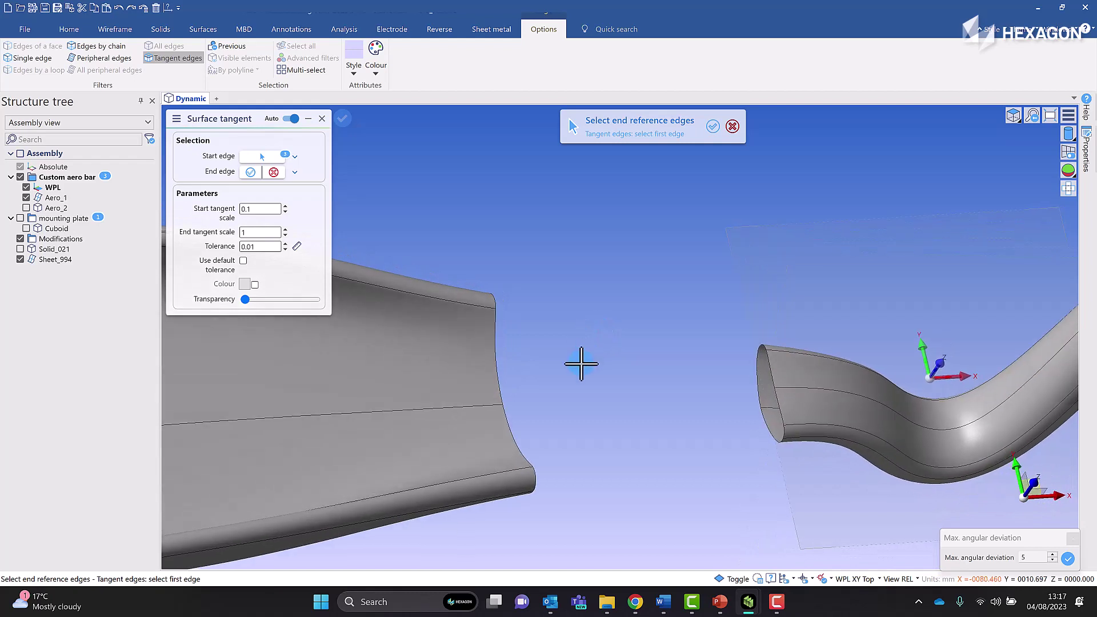
{"action": "left_click", "coordinate": [772, 372]}
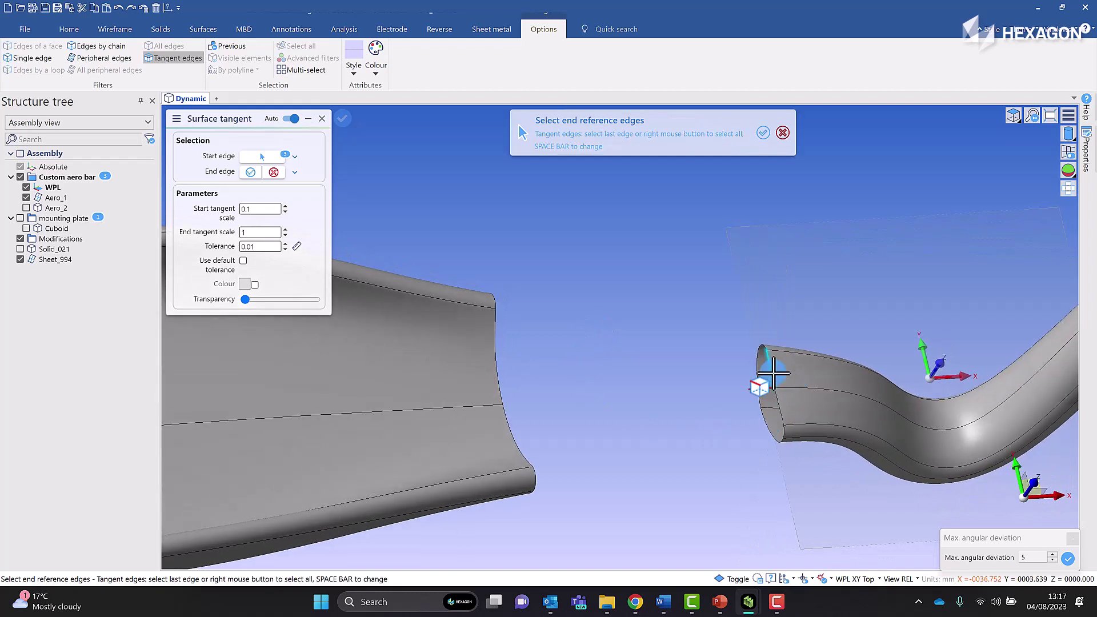
{"action": "left_click", "coordinate": [758, 379]}
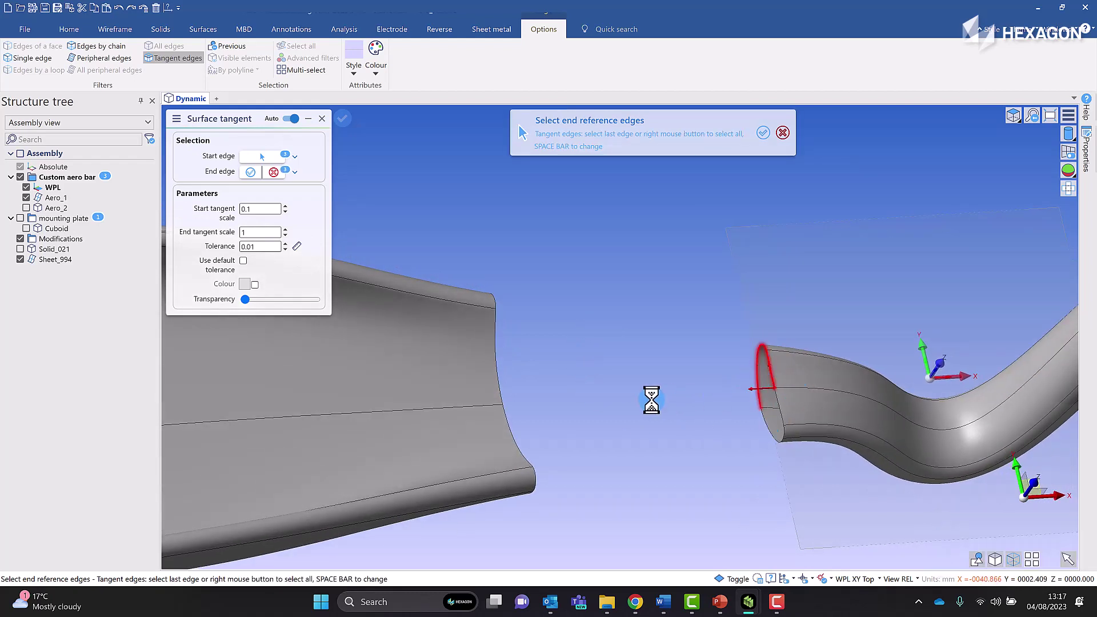
{"action": "scroll", "coordinate": [652, 399], "scroll_direction": "down", "scroll_amount": 4}
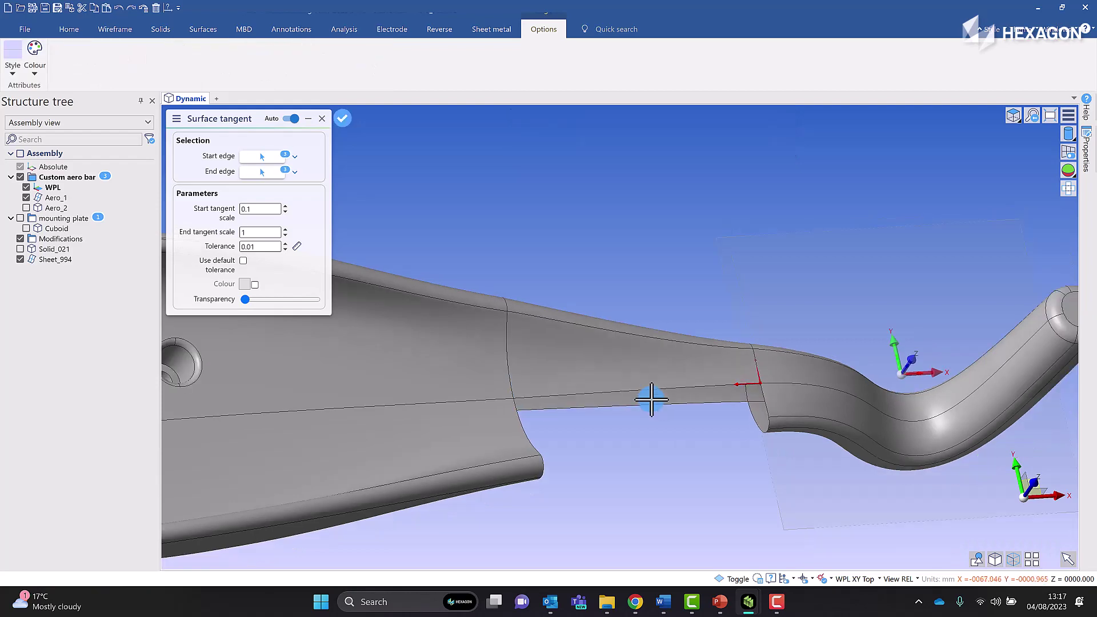
{"action": "middle_click_drag", "start_coordinate": [650, 400], "coordinate": [602, 455]}
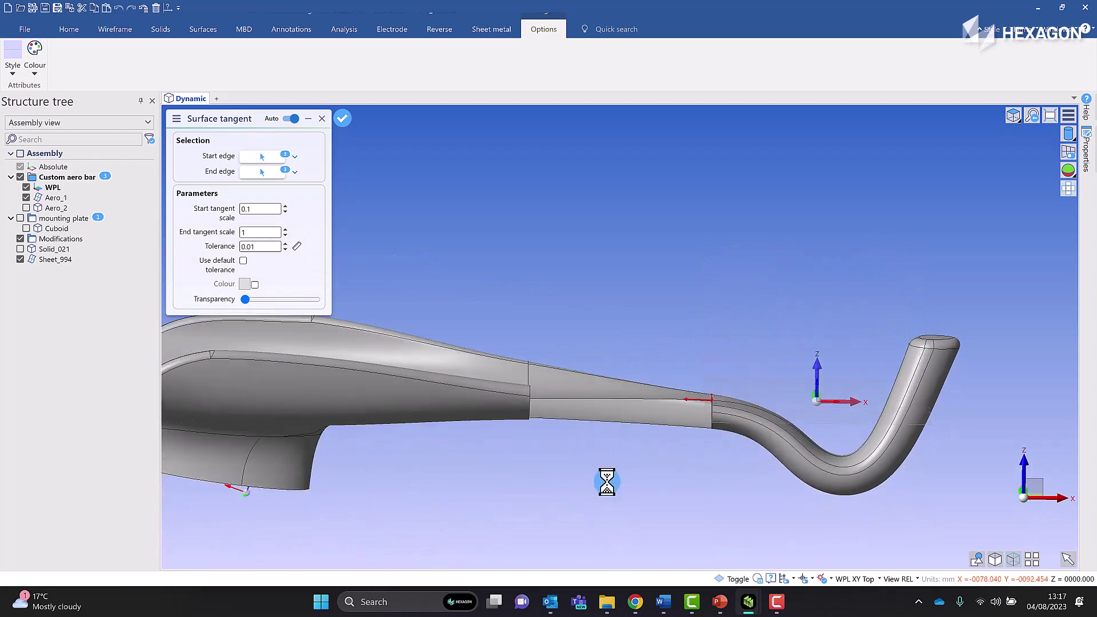
{"action": "key", "text": "Escape"}
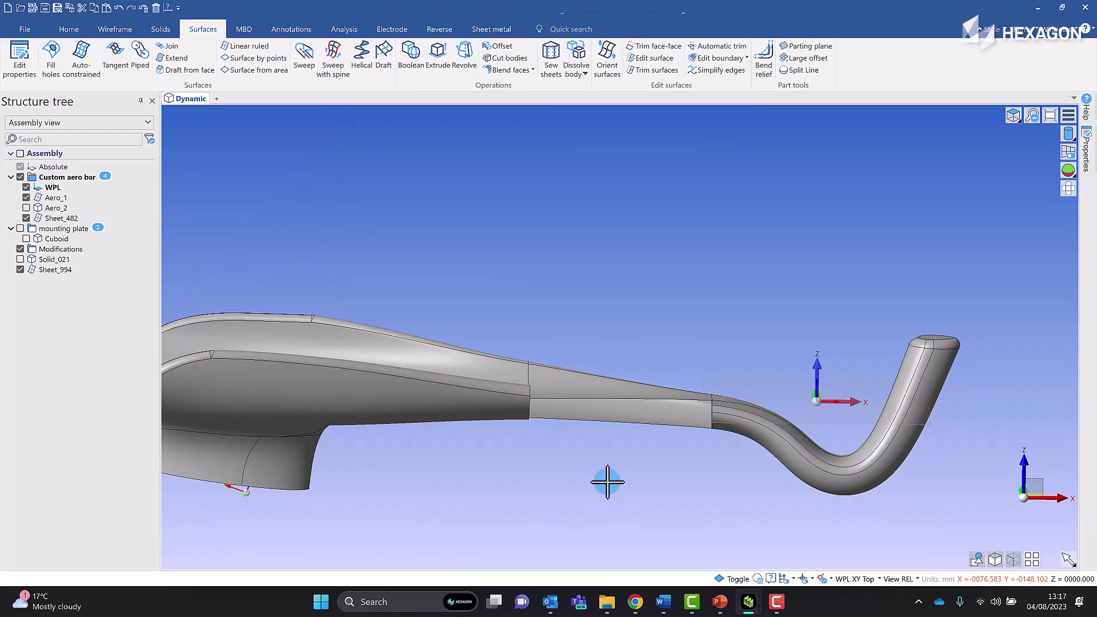
Mirror a copy of the new tangent surface about a point on its lower long edge, with the Y axis as mirror plane direction
{"action": "middle_click_drag", "start_coordinate": [607, 482], "coordinate": [568, 497]}
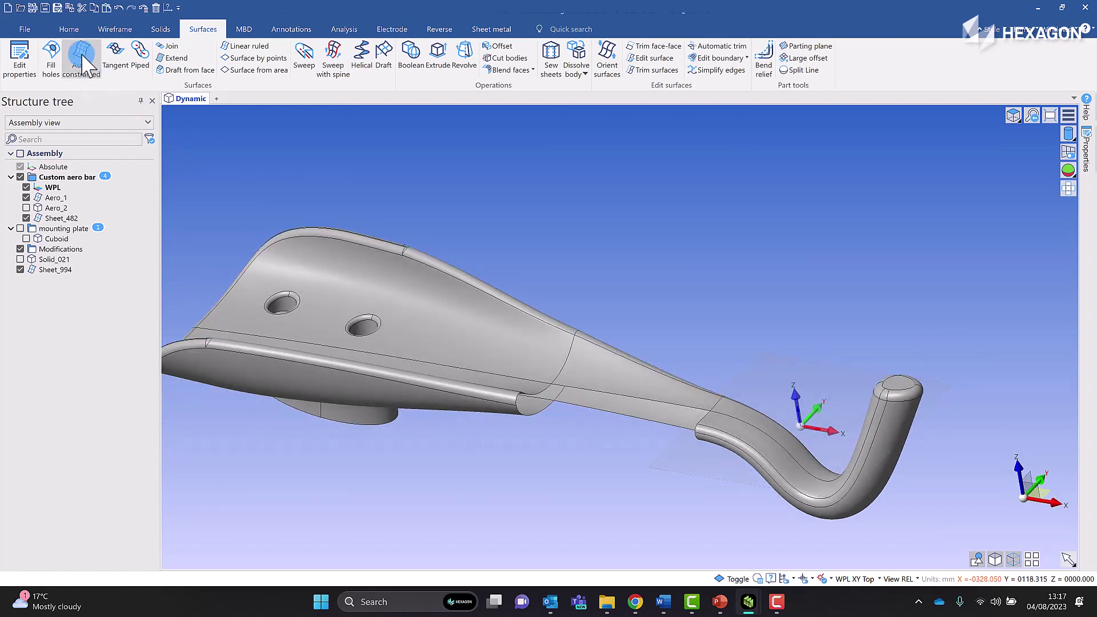
{"action": "left_click", "coordinate": [68, 29]}
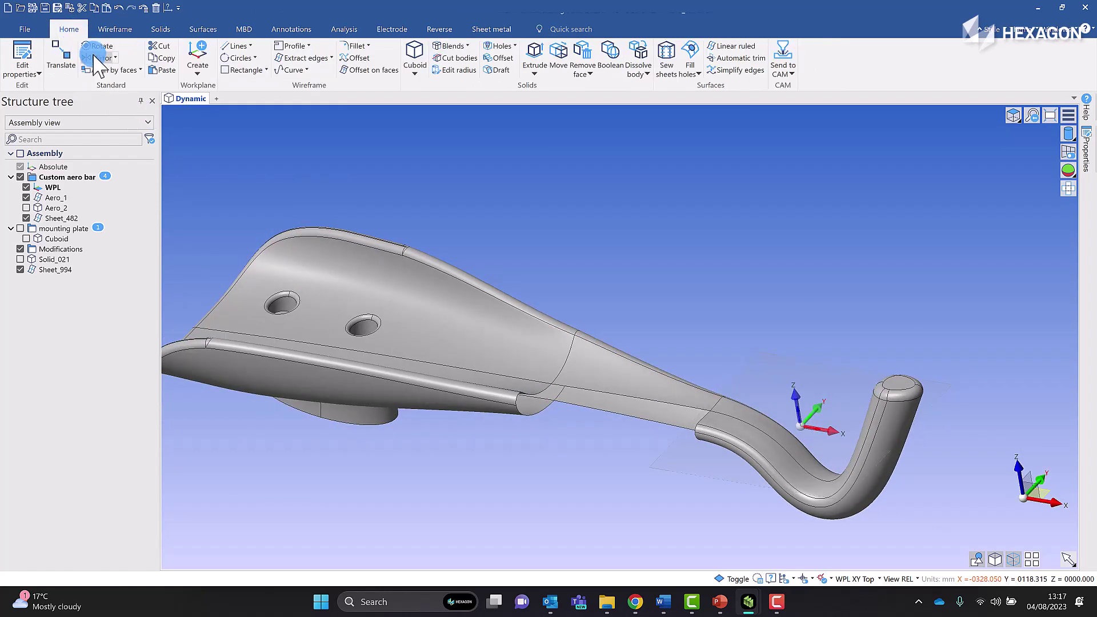
{"action": "left_click", "coordinate": [95, 57]}
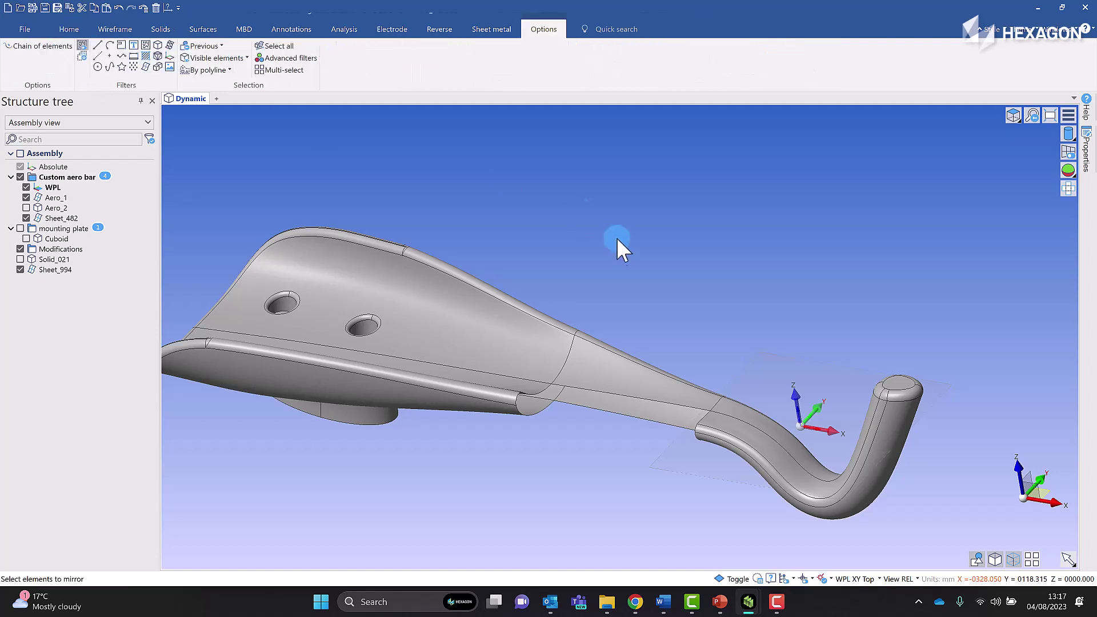
{"action": "left_click", "coordinate": [603, 359]}
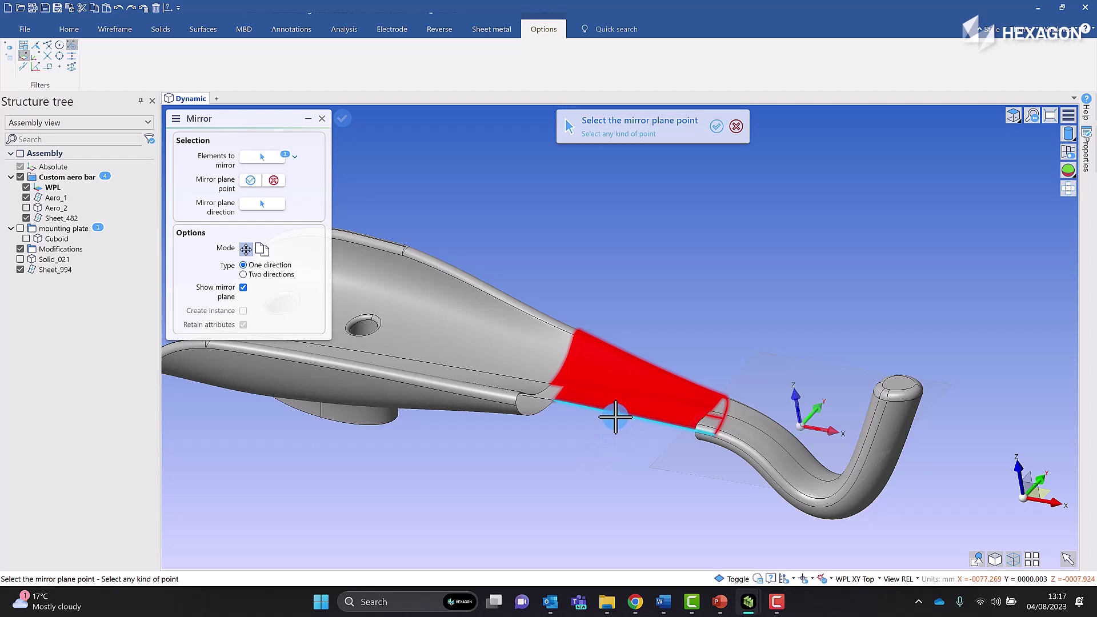
{"action": "left_click", "coordinate": [615, 417]}
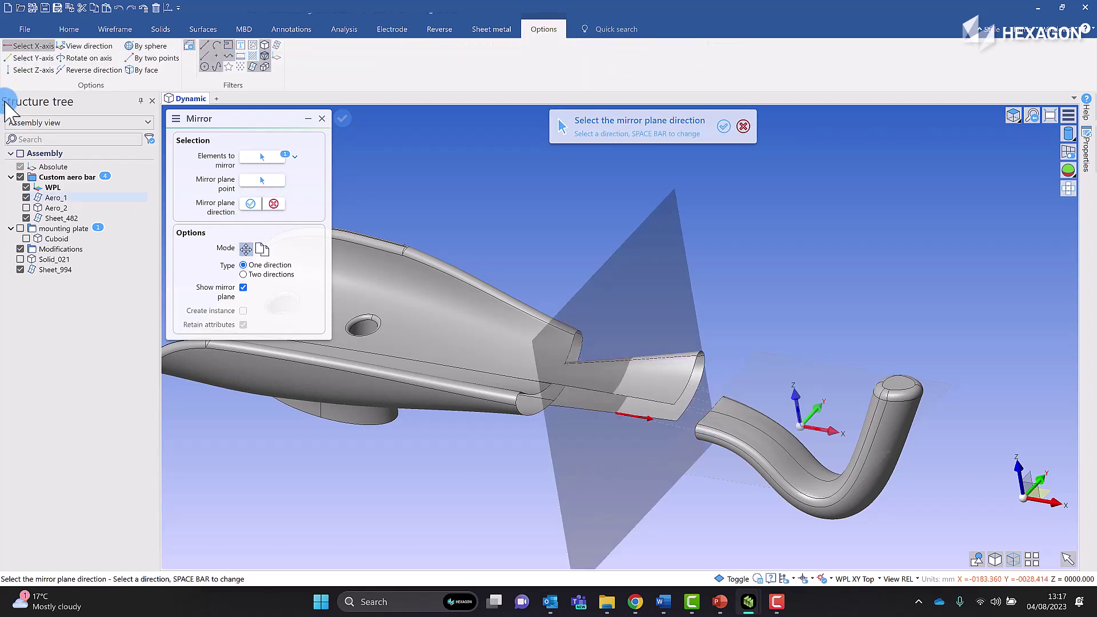
{"action": "left_click", "coordinate": [30, 58]}
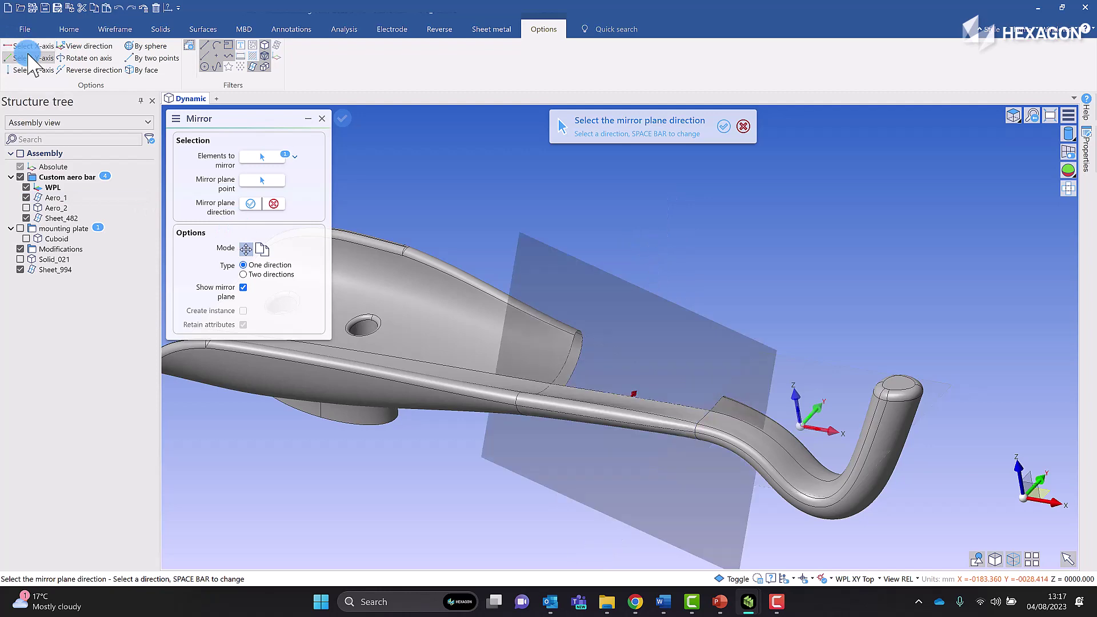
{"action": "left_click", "coordinate": [264, 250]}
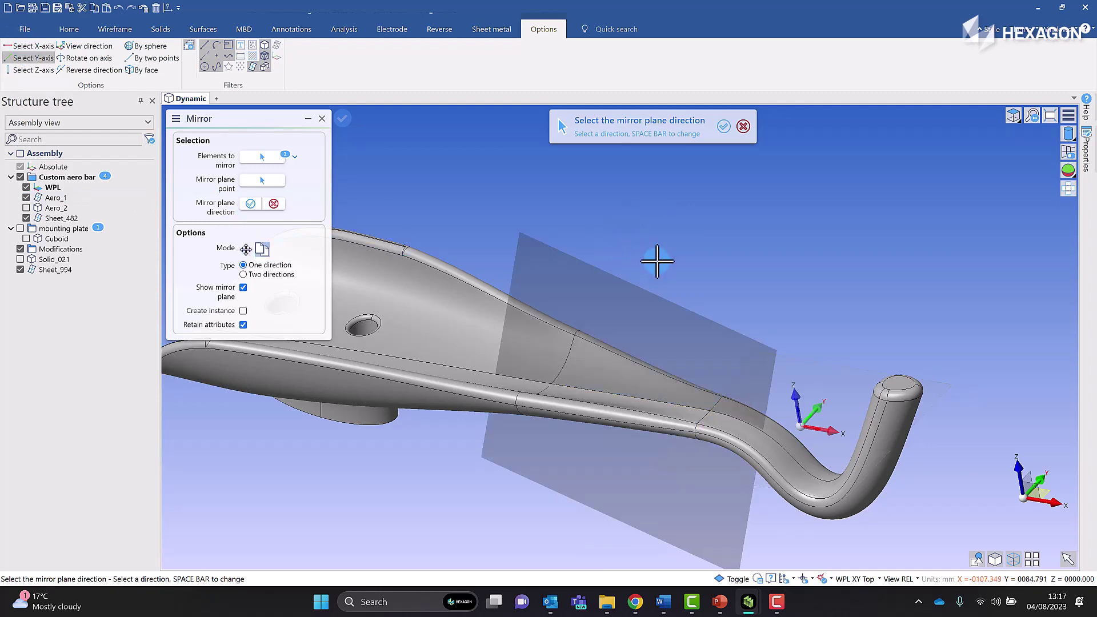
{"action": "mouse_move", "coordinate": [653, 257]}
{"action": "middle_mouse_down"}
{"action": "mouse_move", "coordinate": [639, 273]}
{"action": "mouse_move", "coordinate": [656, 269]}
{"action": "middle_mouse_up"}
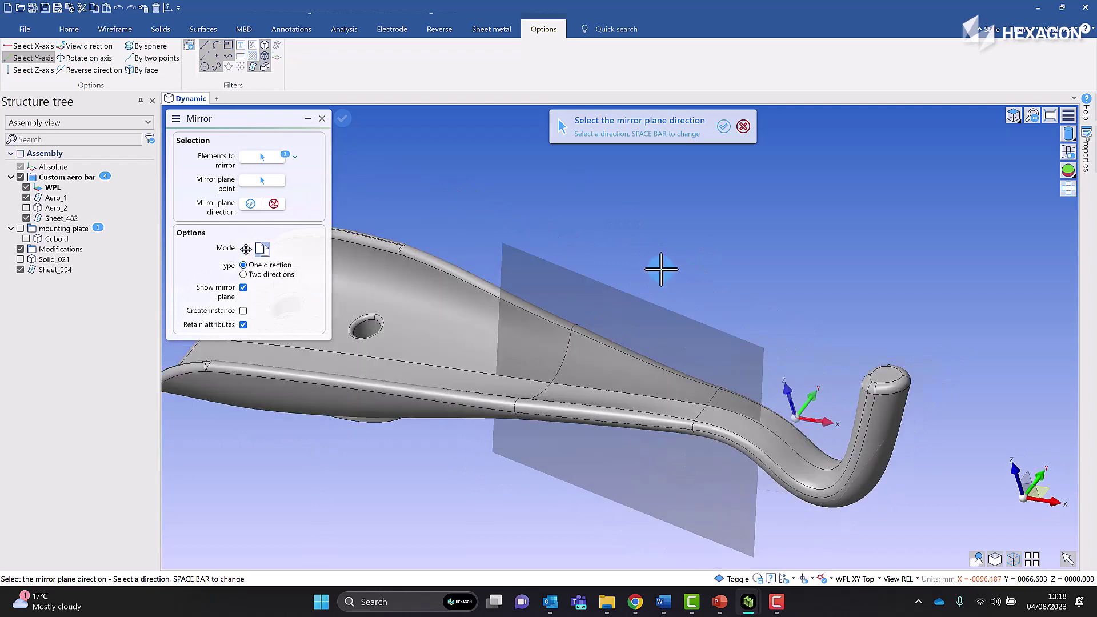
{"action": "right_click", "coordinate": [765, 261]}
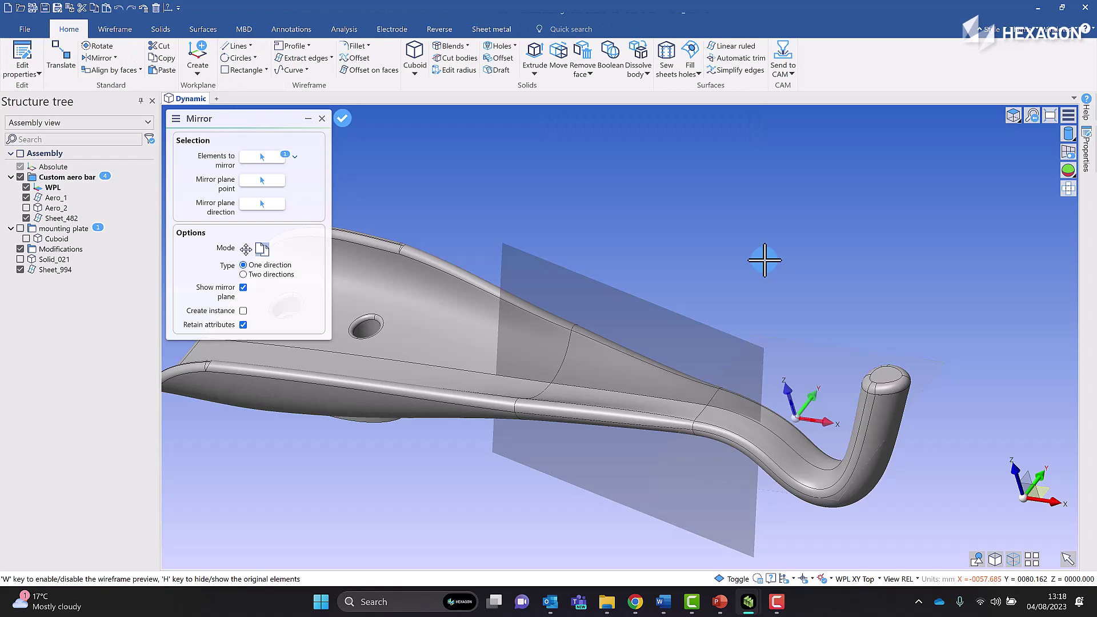
{"action": "key", "text": "Return"}
{"action": "key", "text": "Escape"}
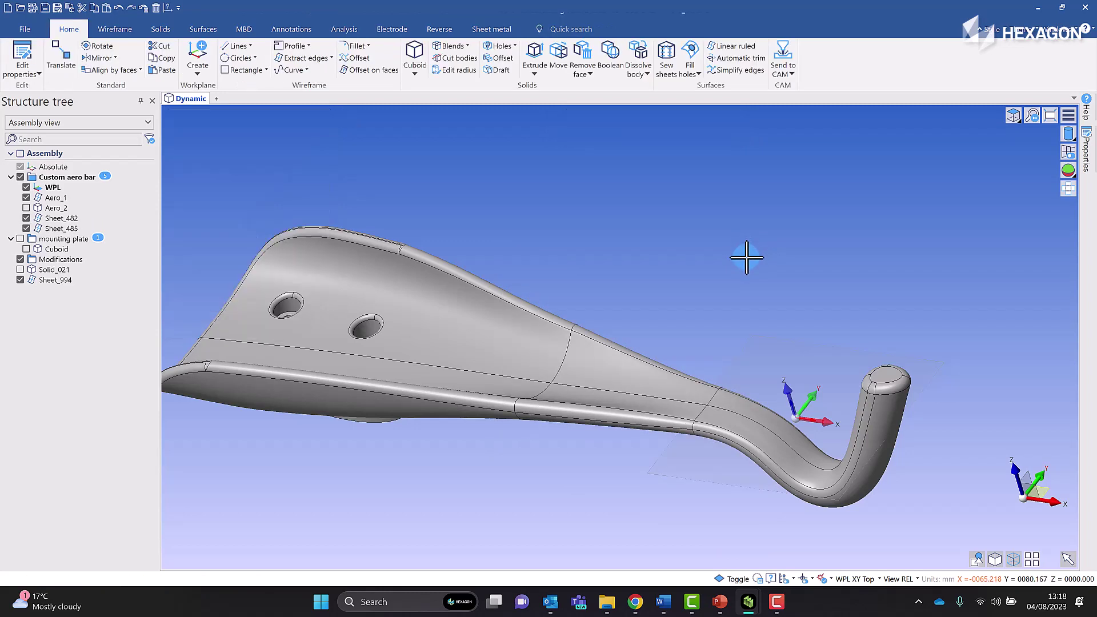
Sew all the sheet bodies of the shortened bar, including both bridging surfaces, into a single solid body
{"action": "scroll", "coordinate": [772, 262], "scroll_direction": "down", "scroll_amount": 3}
{"action": "middle_click_drag", "start_coordinate": [771, 261], "coordinate": [760, 271]}
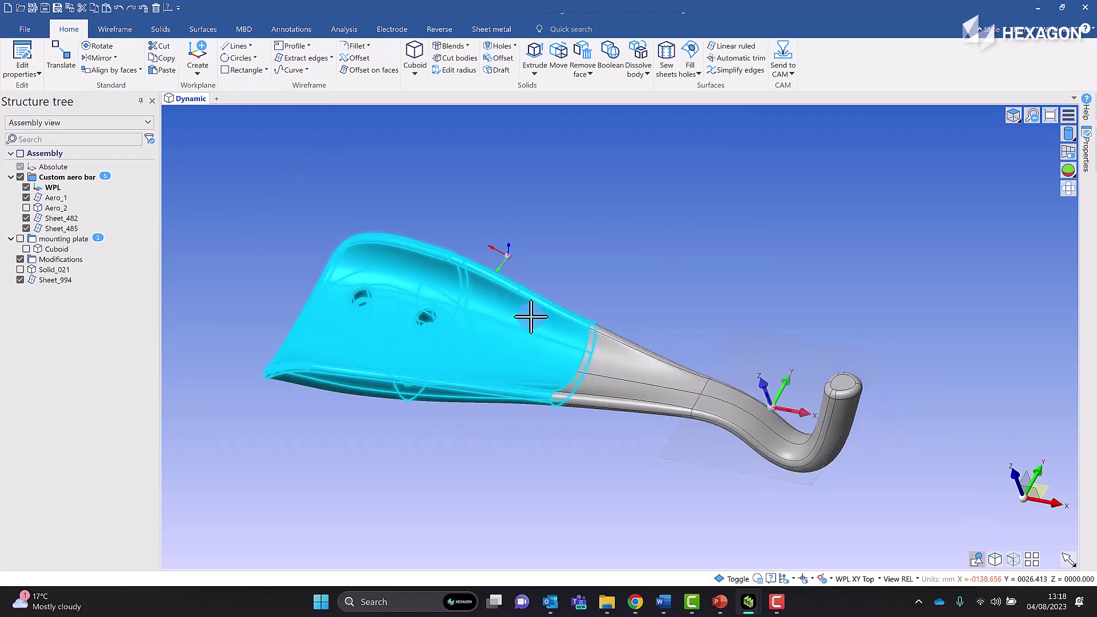
{"action": "left_click", "coordinate": [255, 74]}
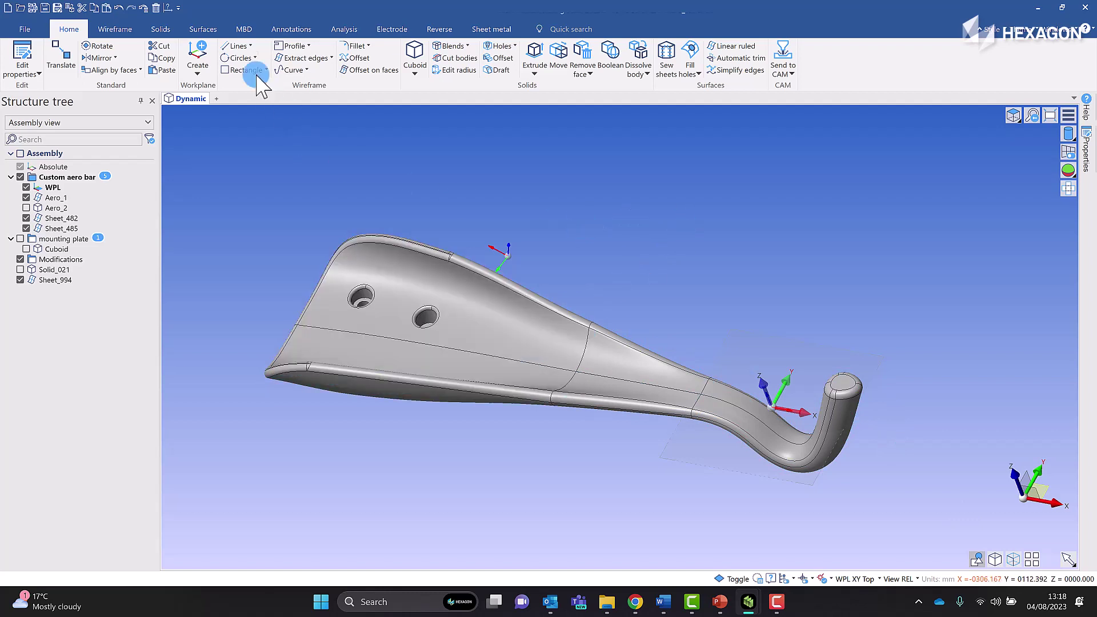
{"action": "left_click", "coordinate": [202, 28]}
{"action": "left_click", "coordinate": [548, 61]}
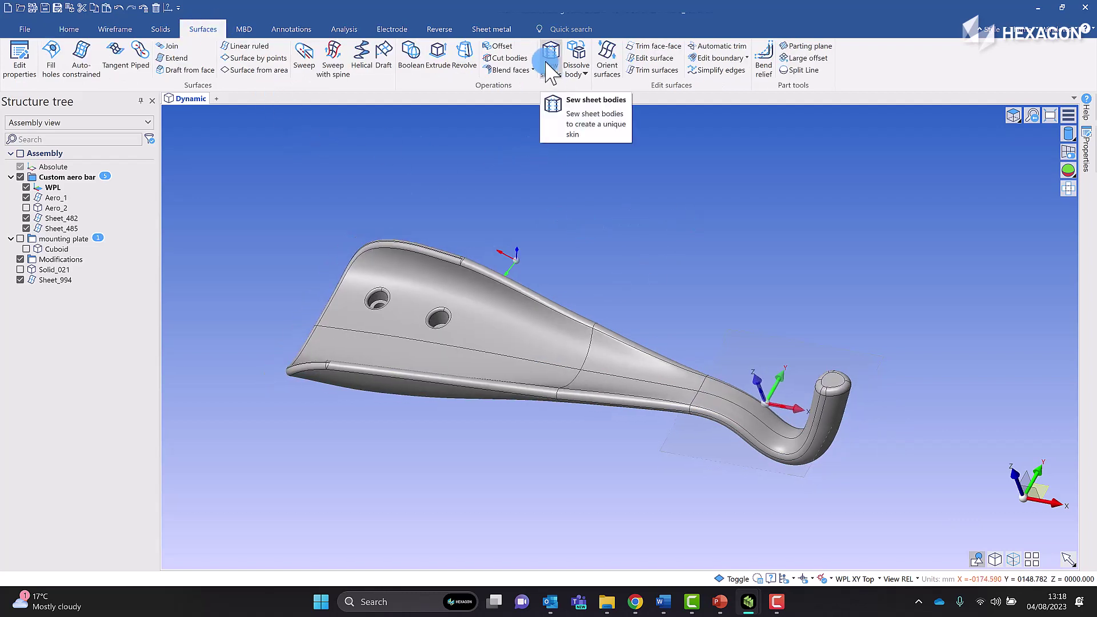
{"action": "left_click", "coordinate": [547, 63]}
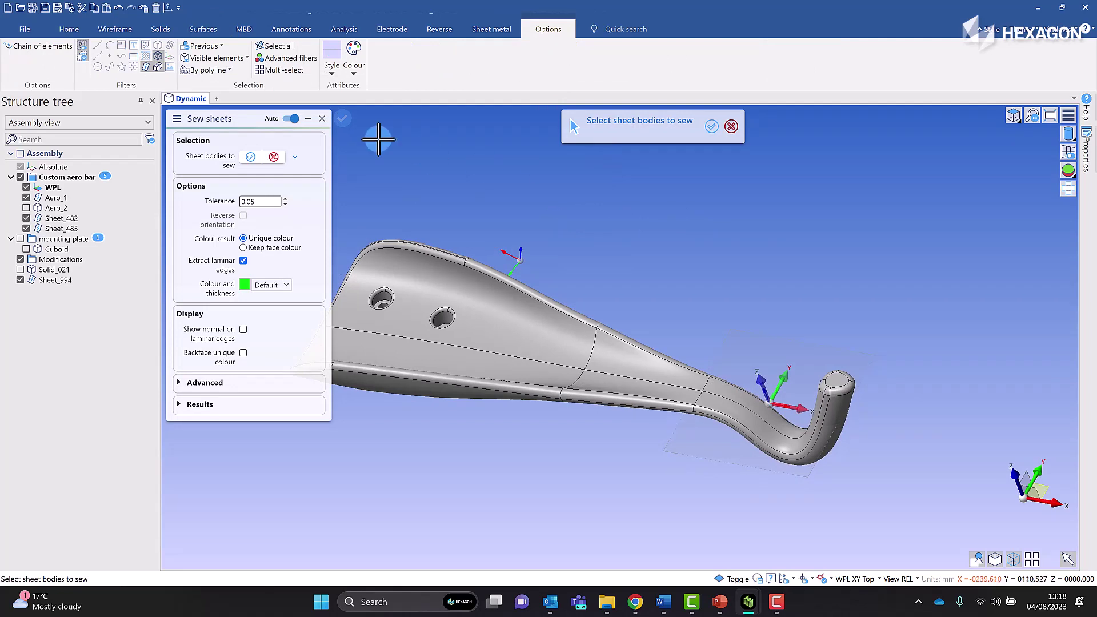
{"action": "left_click", "coordinate": [276, 45]}
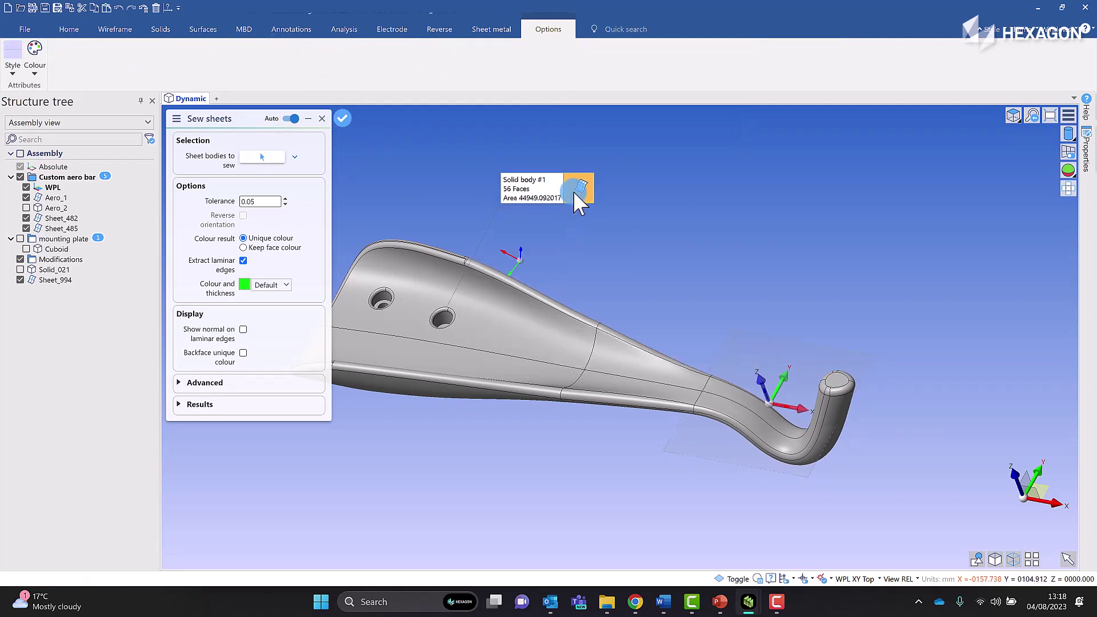
{"action": "middle_click_drag", "start_coordinate": [610, 294], "coordinate": [614, 287]}
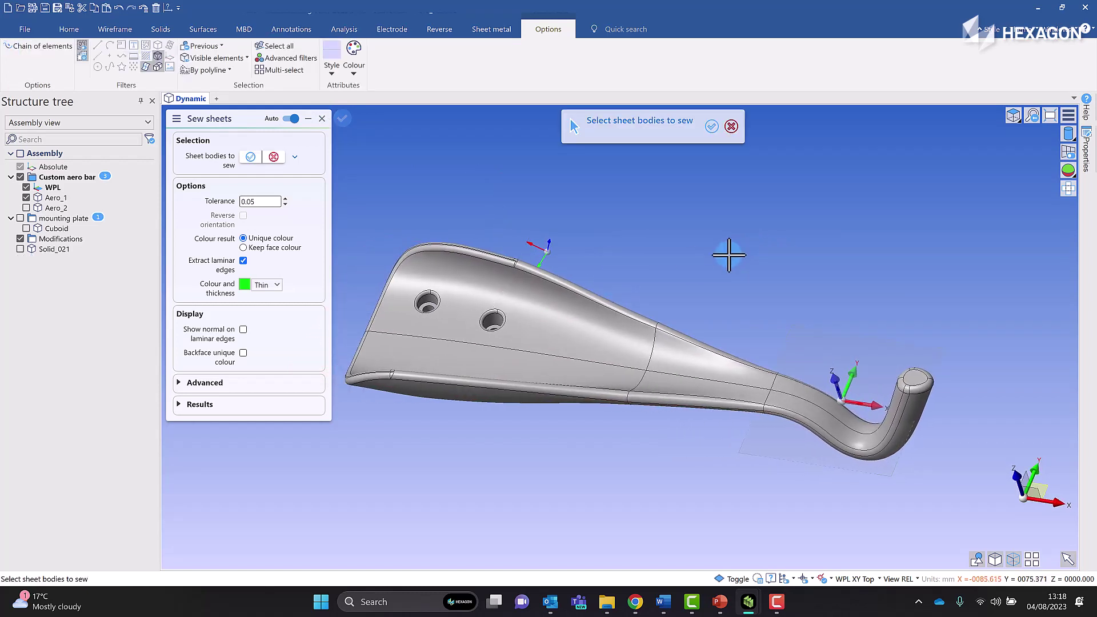
{"action": "key", "text": "Escape"}
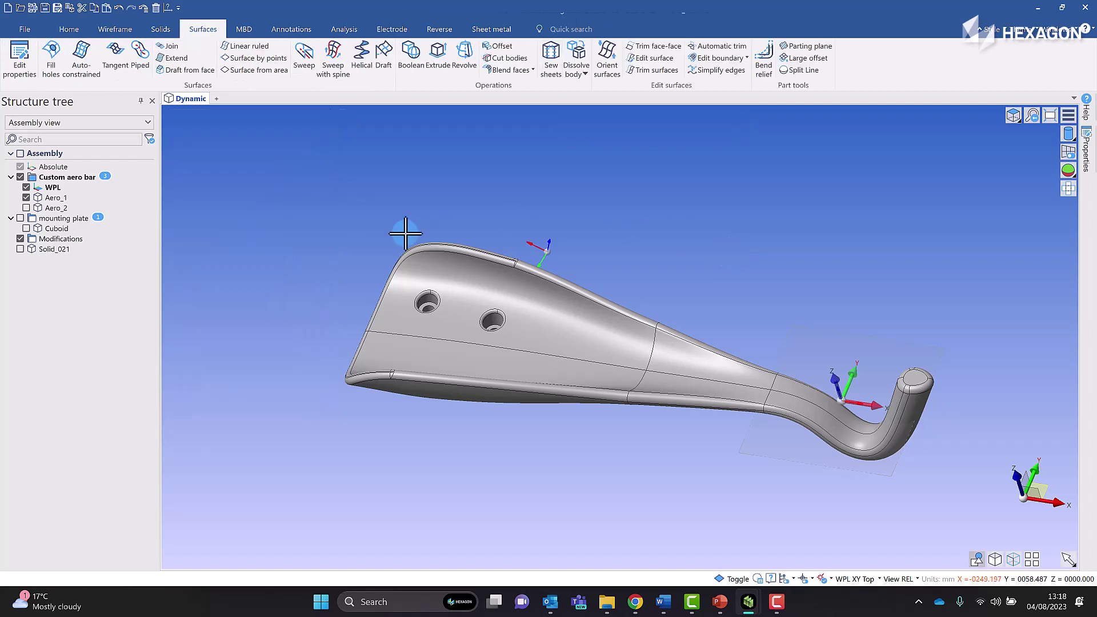
Show Aero_2 alongside the shortened Aero_1 and display both bars shaded with no edges for comparison
{"action": "left_click", "coordinate": [27, 208]}
{"action": "middle_click_drag", "start_coordinate": [332, 220], "coordinate": [330, 218]}
{"action": "scroll", "coordinate": [331, 221], "scroll_direction": "down", "scroll_amount": 2}
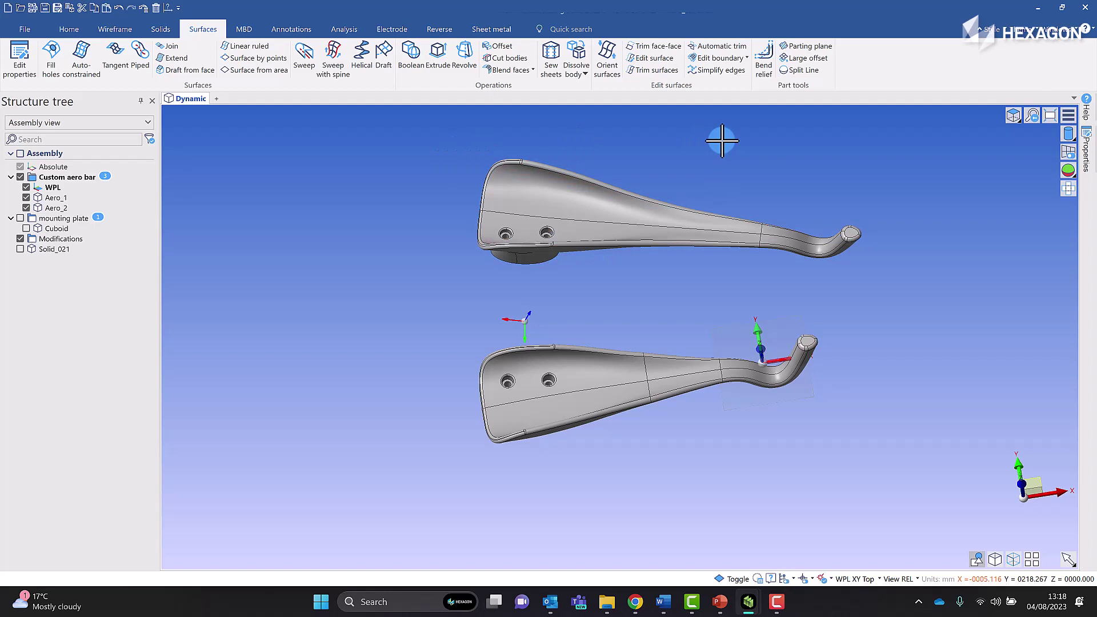
{"action": "left_click", "coordinate": [1068, 136]}
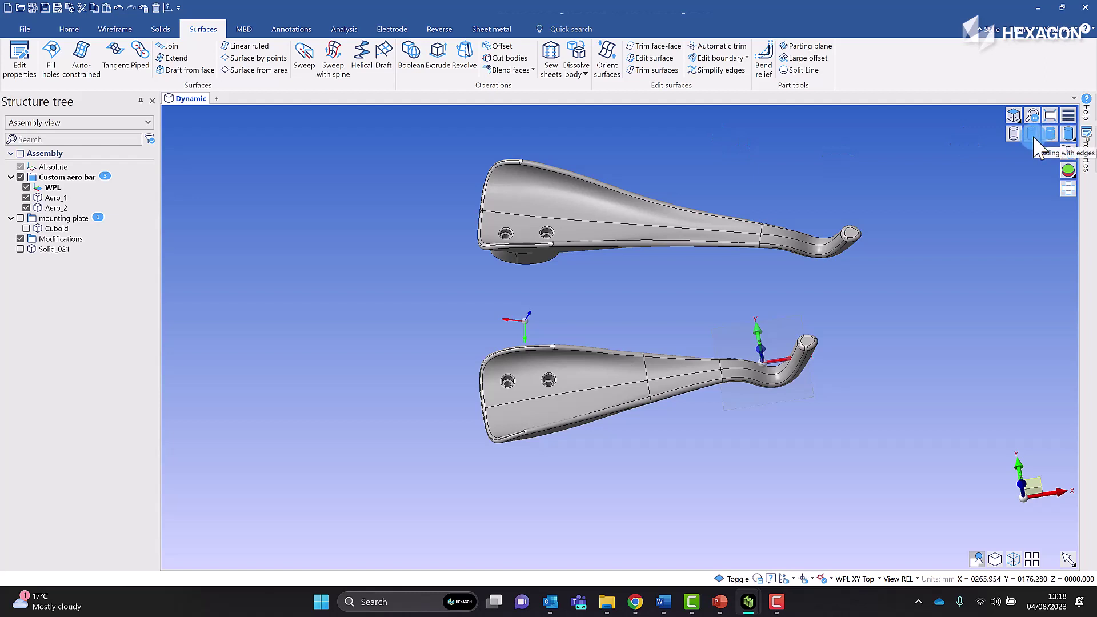
{"action": "left_click", "coordinate": [1047, 136]}
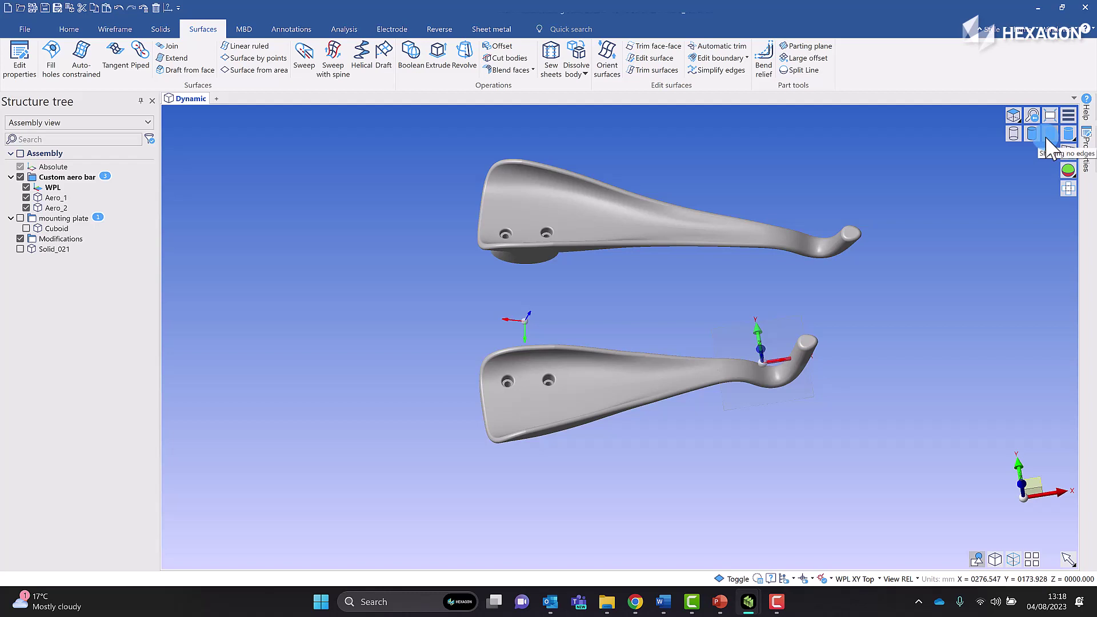
{"action": "scroll", "coordinate": [623, 321], "scroll_direction": "up", "scroll_amount": 3}
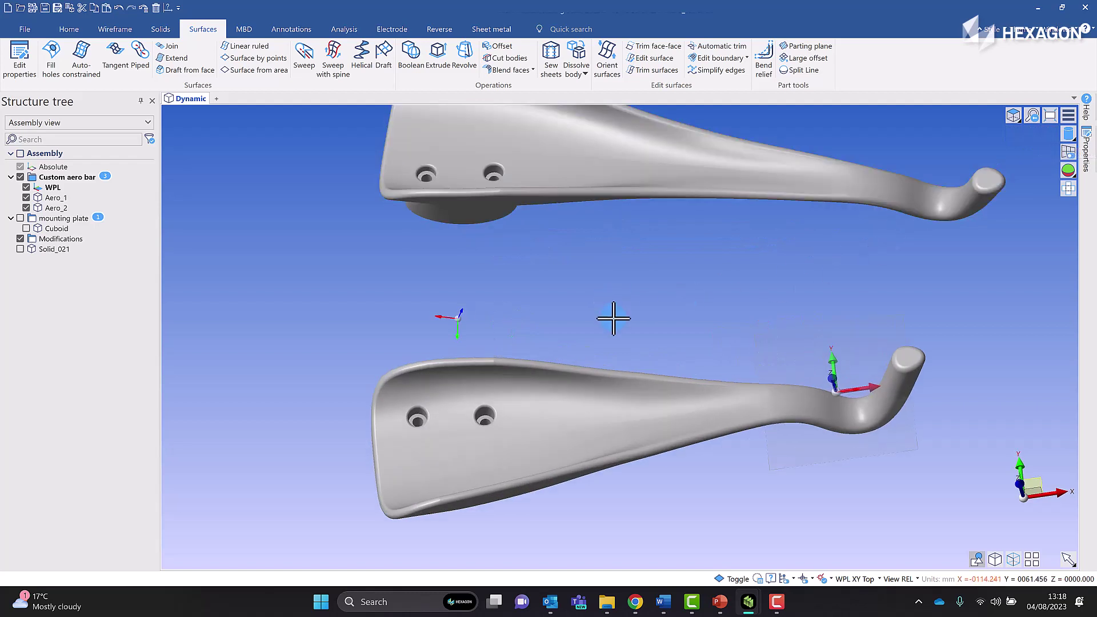
{"action": "middle_click_drag", "start_coordinate": [614, 318], "coordinate": [532, 336]}
{"action": "scroll", "coordinate": [536, 336], "scroll_direction": "down", "scroll_amount": 1}
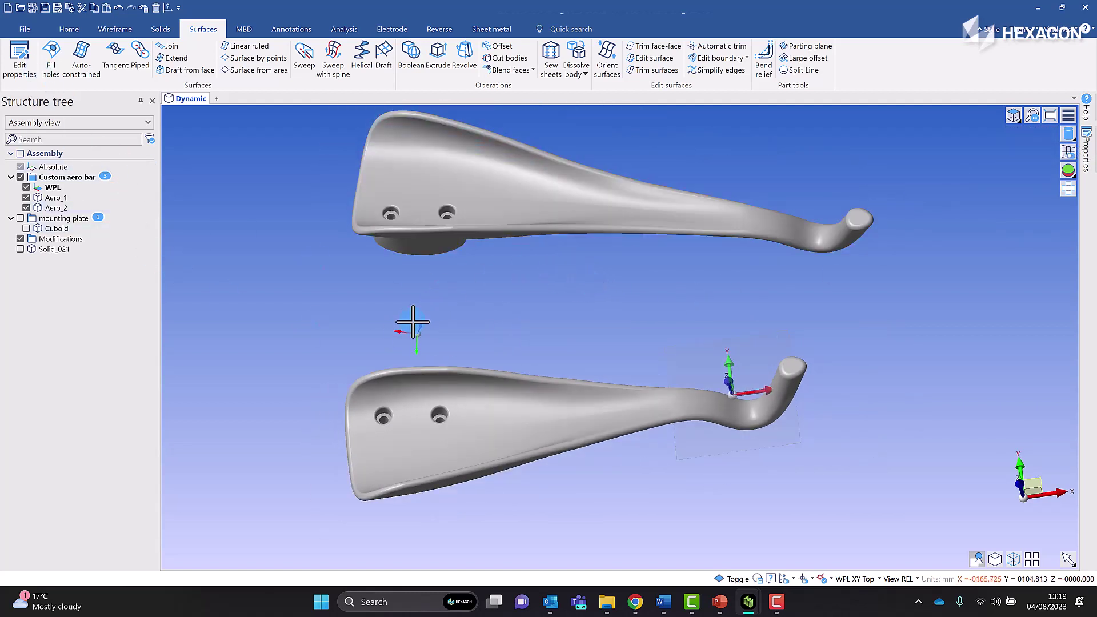
Activate the Absolute workplane
{"action": "right_click", "coordinate": [43, 167]}
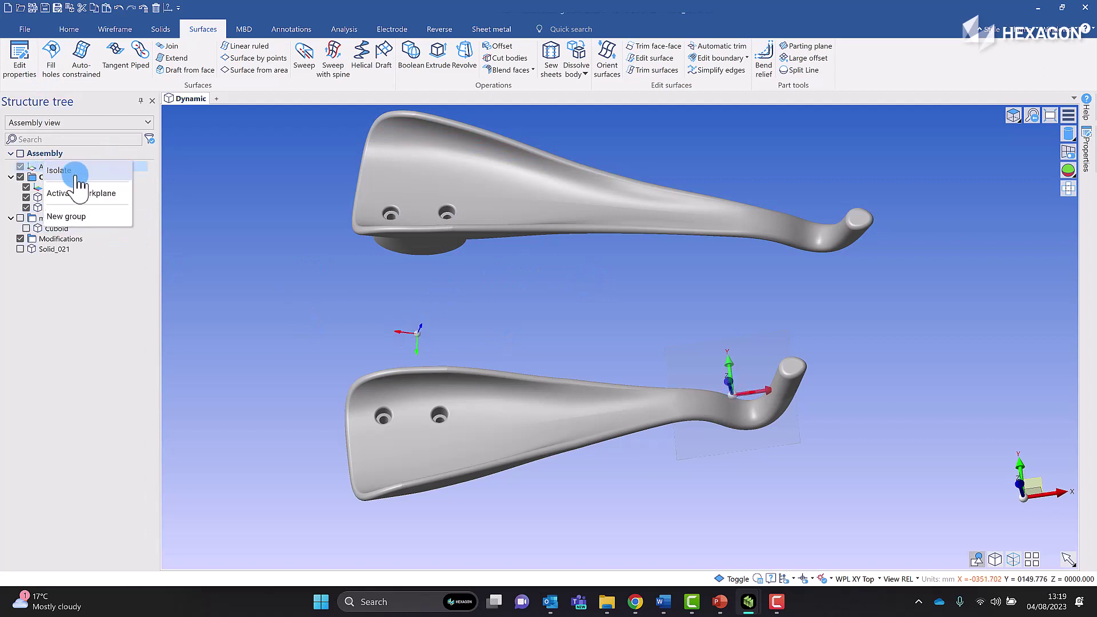
{"action": "left_click", "coordinate": [80, 193]}
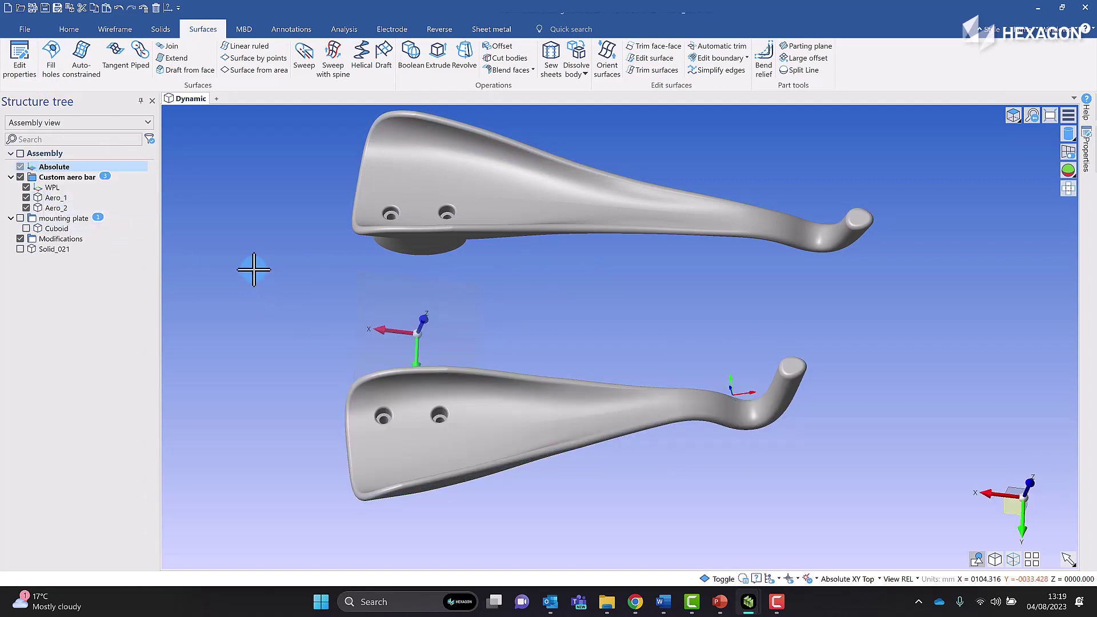
Begin mirroring the shortened Aero_1 solid, using the mode that creates a single copy
{"action": "left_click", "coordinate": [68, 29]}
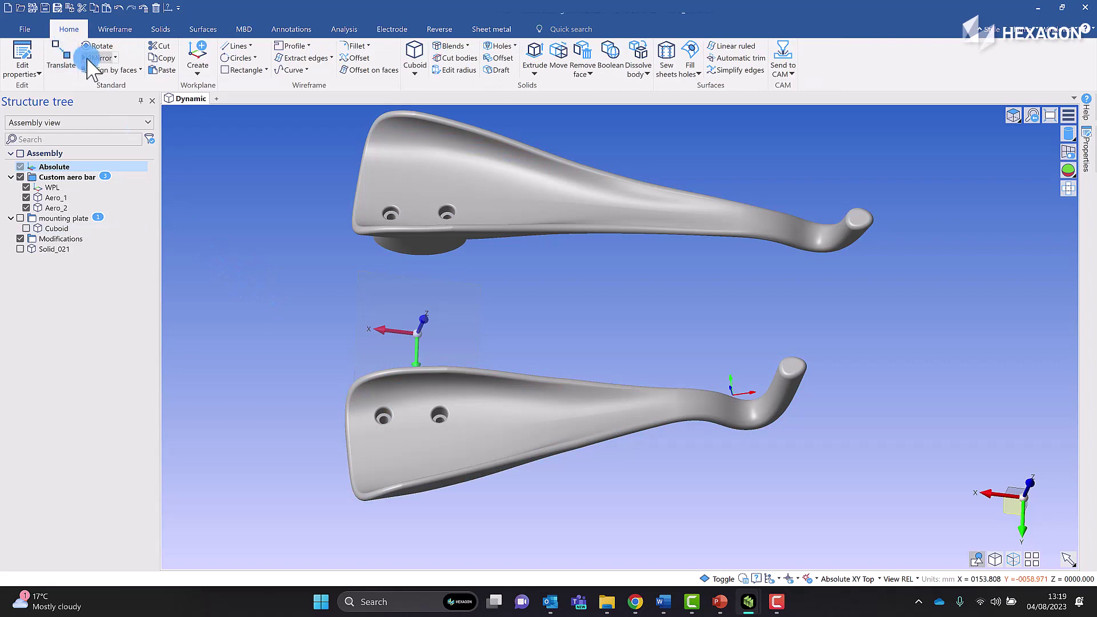
{"action": "left_click", "coordinate": [92, 58]}
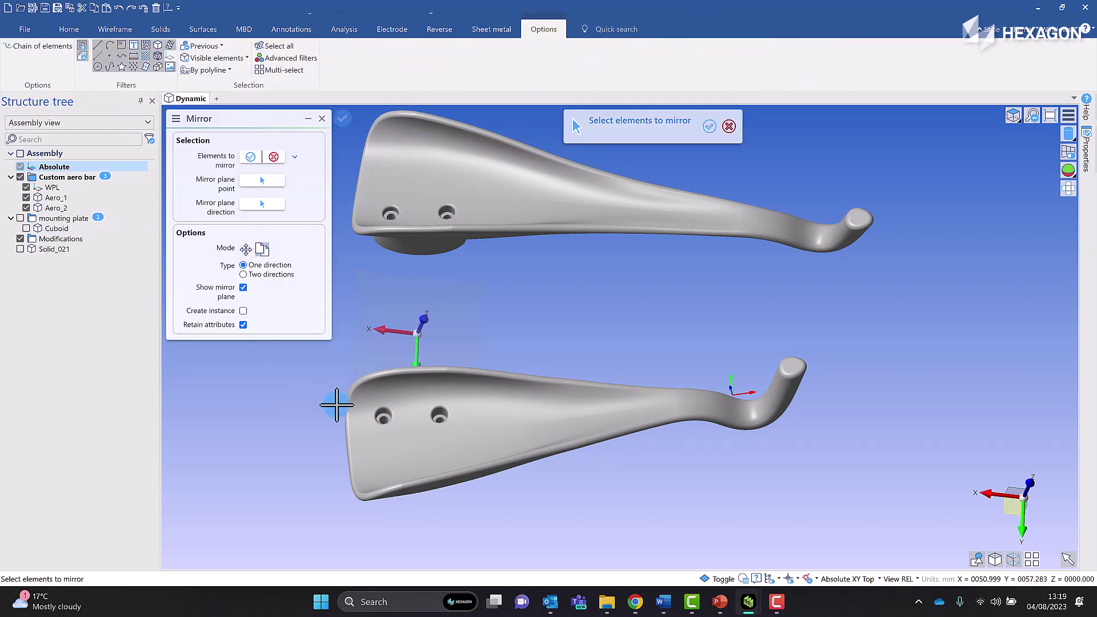
{"action": "left_click", "coordinate": [338, 410]}
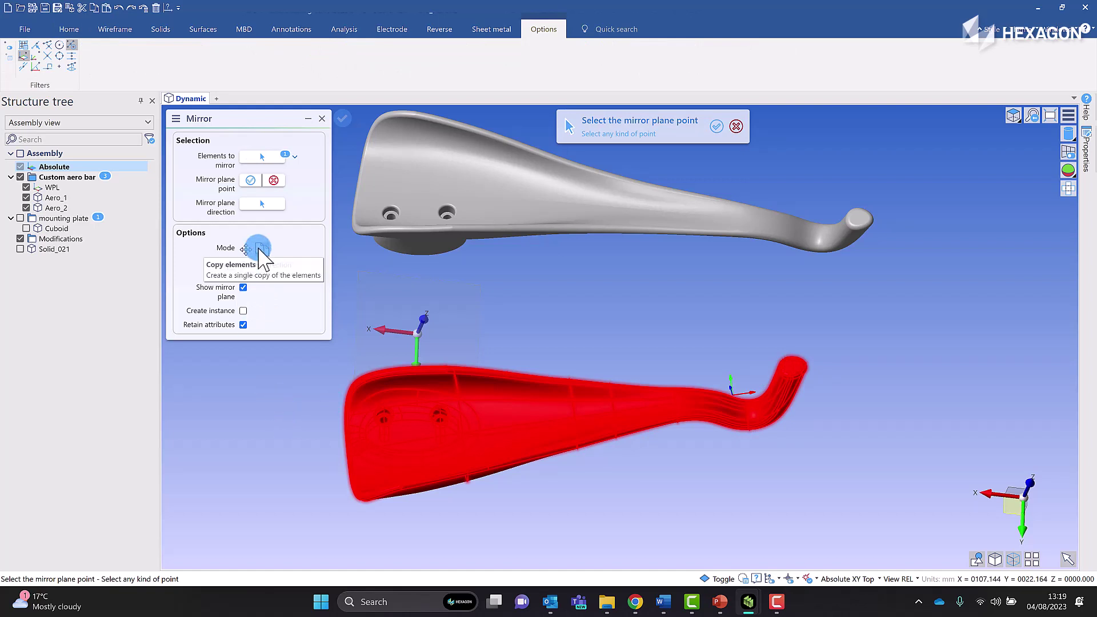
{"action": "left_click", "coordinate": [260, 248]}
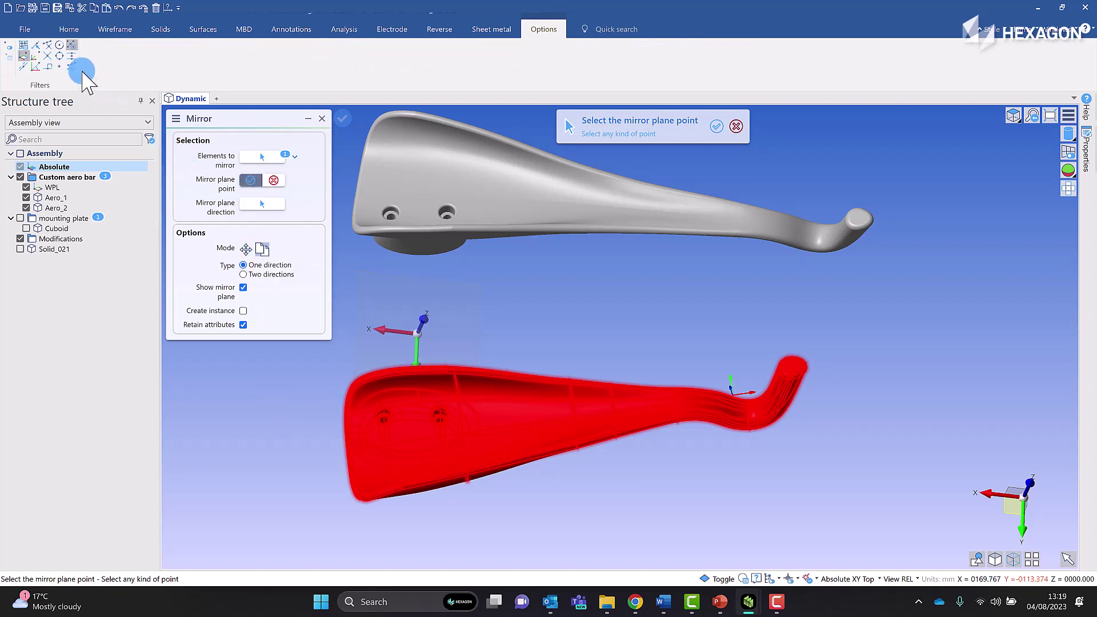
Set the mirror plane point midway between matching points on the first bolt holes of Aero_1 and Aero_2
{"action": "left_click", "coordinate": [71, 55]}
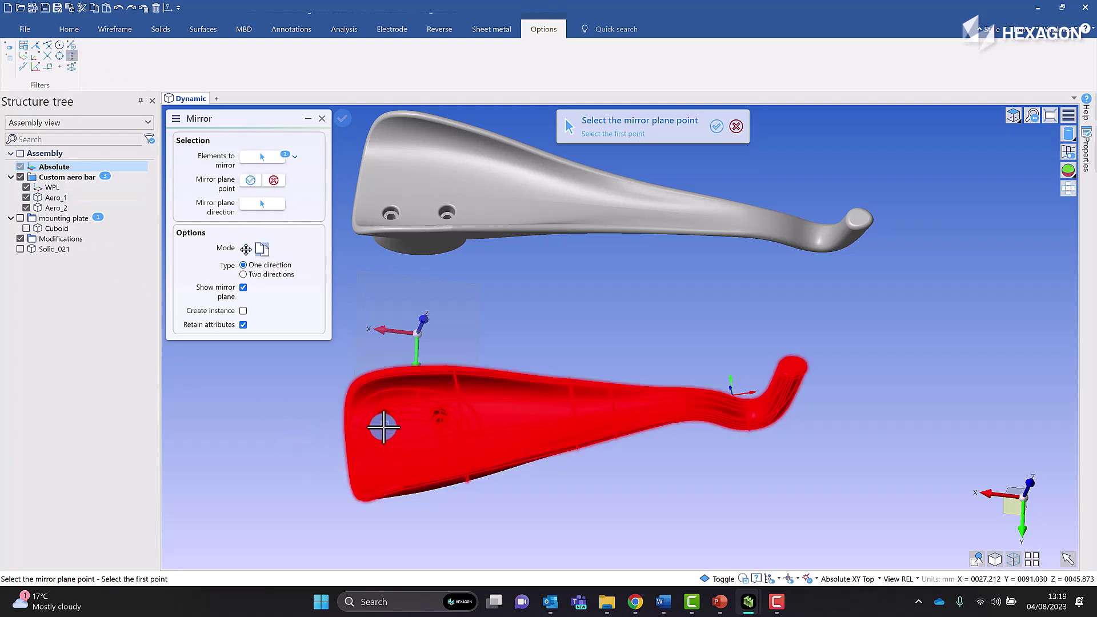
{"action": "scroll", "coordinate": [381, 426], "scroll_direction": "up", "scroll_amount": 5}
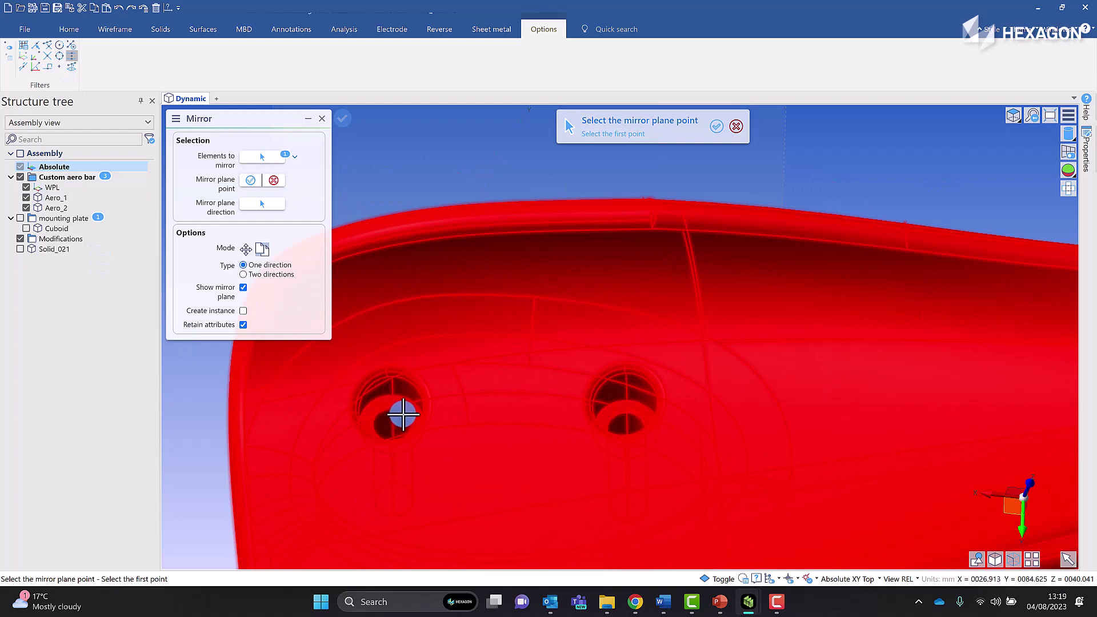
{"action": "left_click", "coordinate": [403, 415]}
{"action": "scroll", "coordinate": [377, 463], "scroll_direction": "down", "scroll_amount": 5}
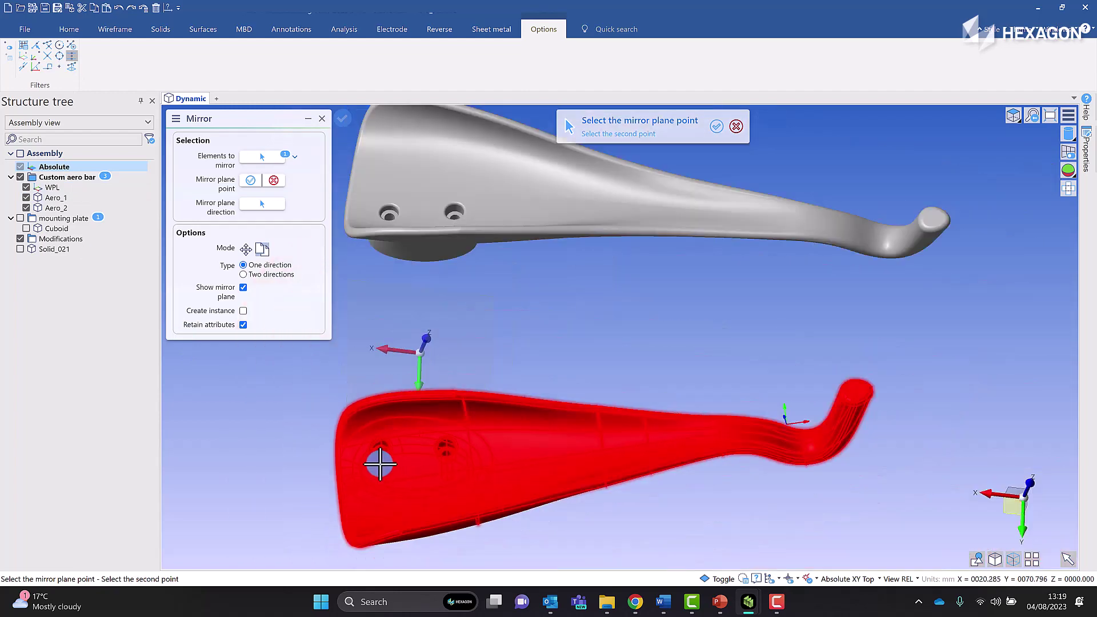
{"action": "scroll", "coordinate": [386, 216], "scroll_direction": "up", "scroll_amount": 5}
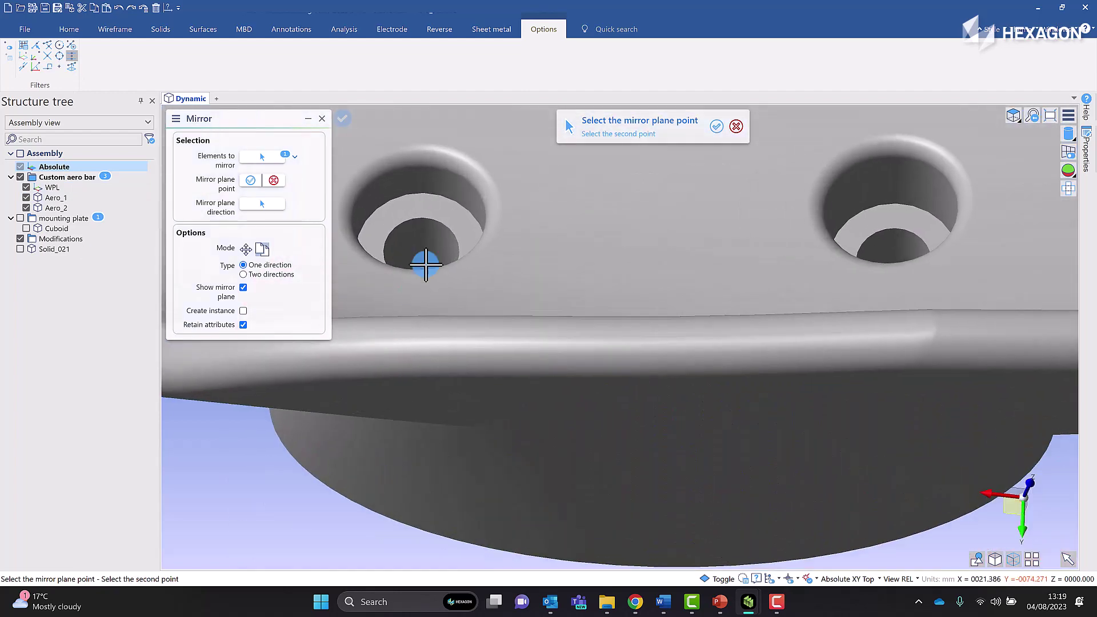
{"action": "left_click", "coordinate": [447, 238]}
Use the Y axis as the mirror plane direction and create the mirrored copy of Aero_1 over Aero_2
{"action": "scroll", "coordinate": [451, 343], "scroll_direction": "up", "scroll_amount": 5}
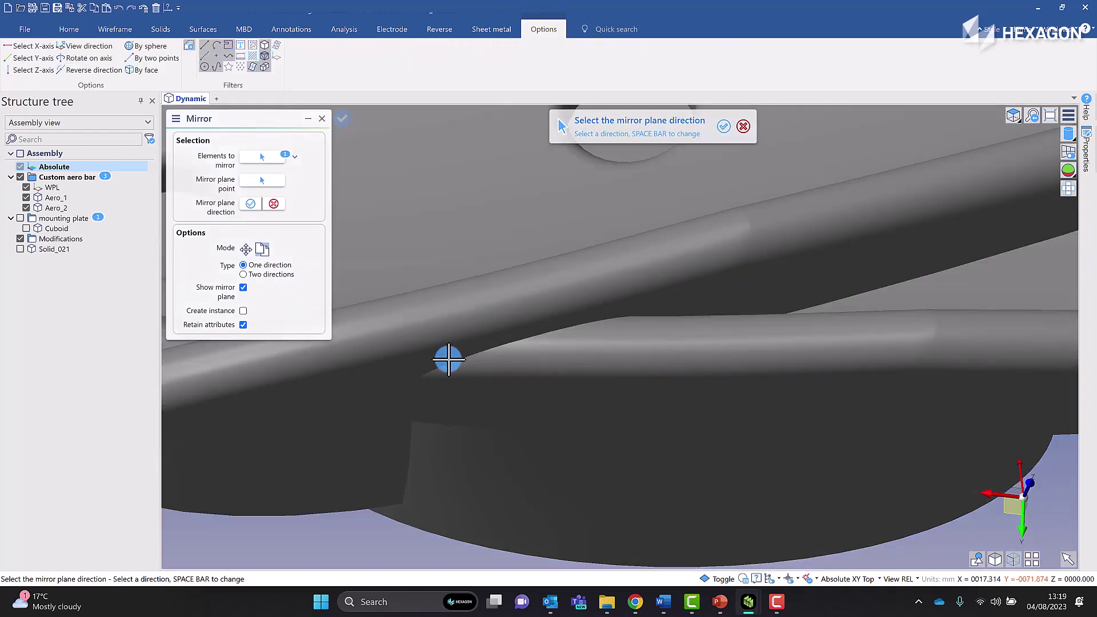
{"action": "scroll", "coordinate": [449, 332], "scroll_direction": "down", "scroll_amount": 10}
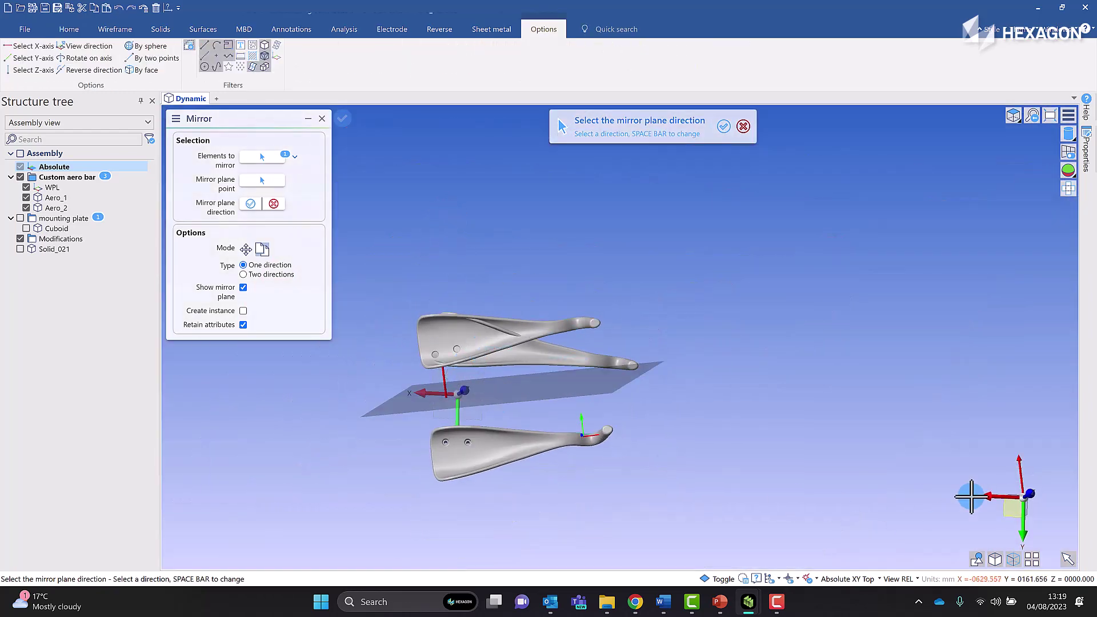
{"action": "left_click", "coordinate": [1023, 535]}
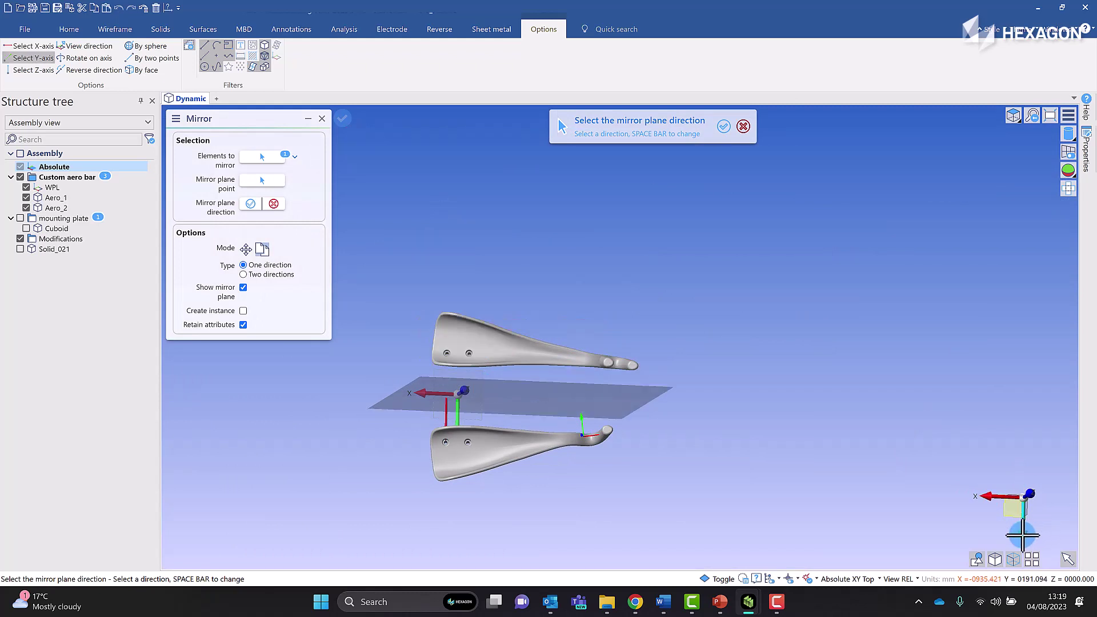
{"action": "middle_click_drag", "start_coordinate": [485, 480], "coordinate": [485, 448]}
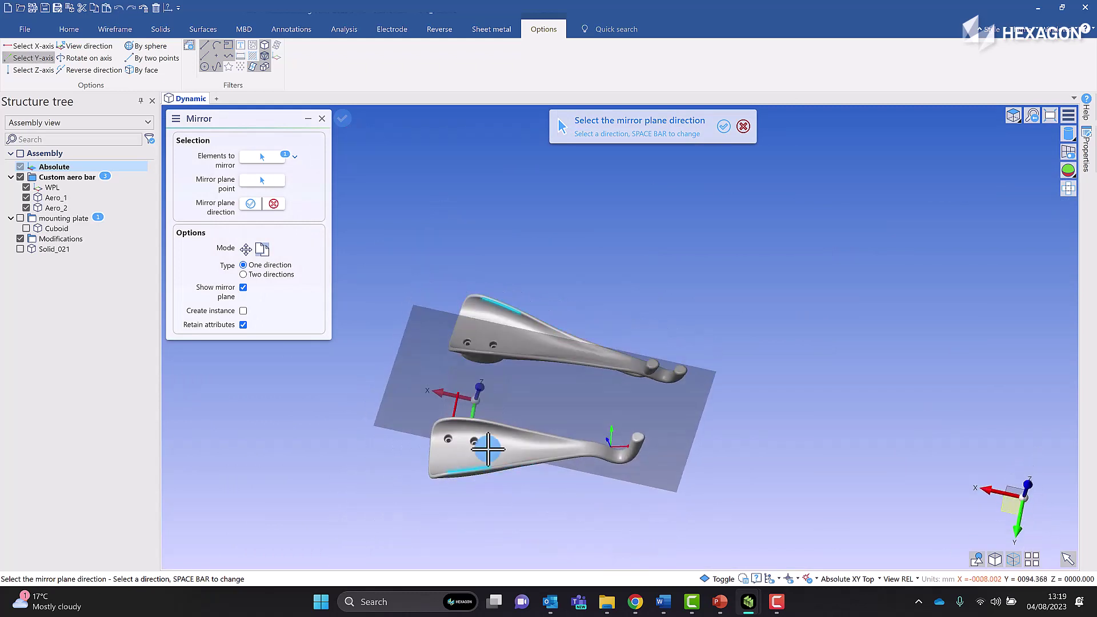
{"action": "right_click", "coordinate": [547, 396]}
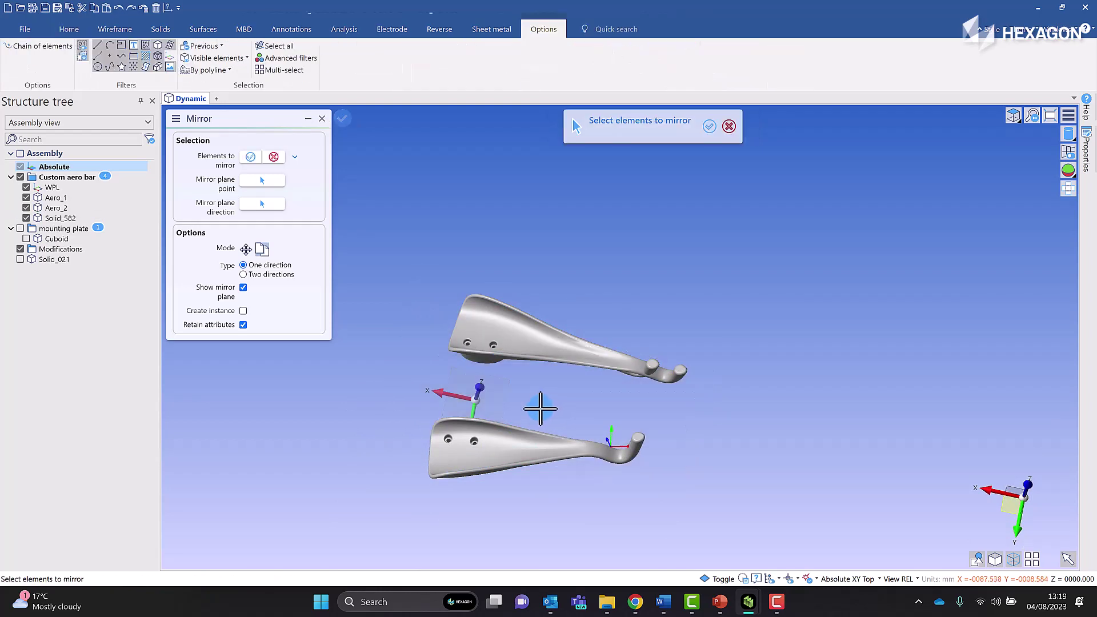
{"action": "right_click", "coordinate": [541, 409]}
Compare the mirrored bar with Aero_2 by body differences, showing both bodies and their common area
{"action": "middle_click_drag", "start_coordinate": [352, 400], "coordinate": [407, 321]}
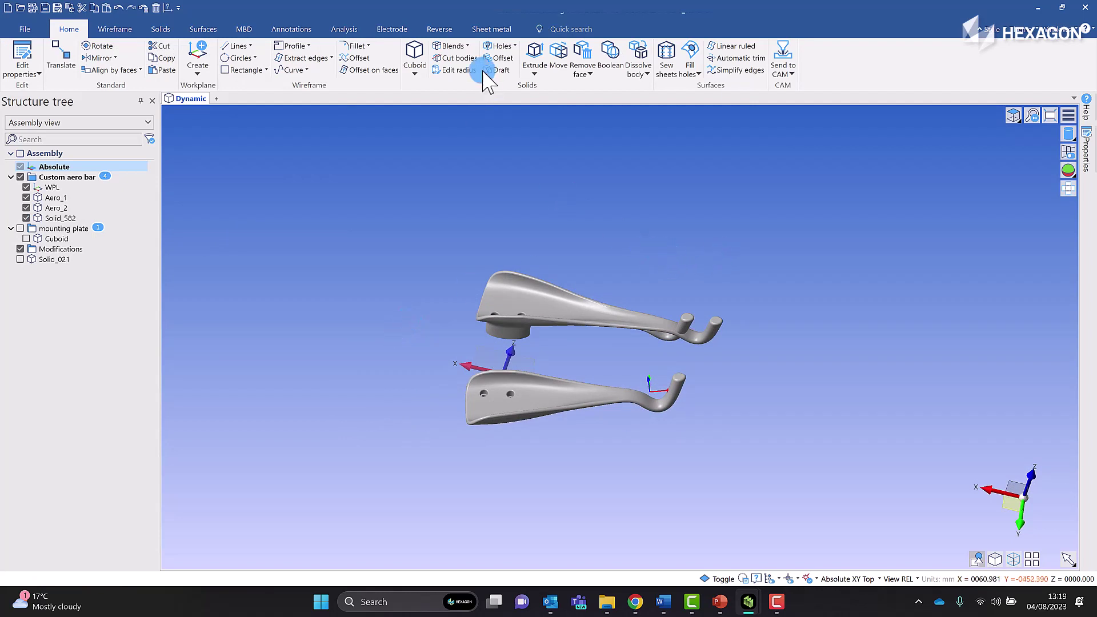
{"action": "left_click", "coordinate": [344, 29]}
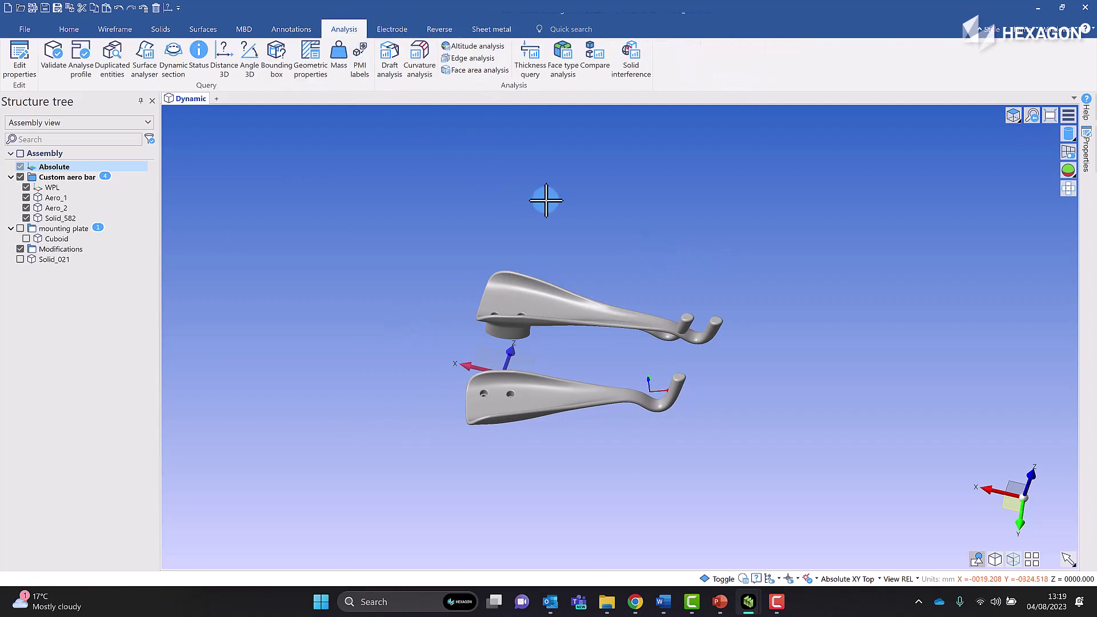
{"action": "left_click", "coordinate": [597, 54]}
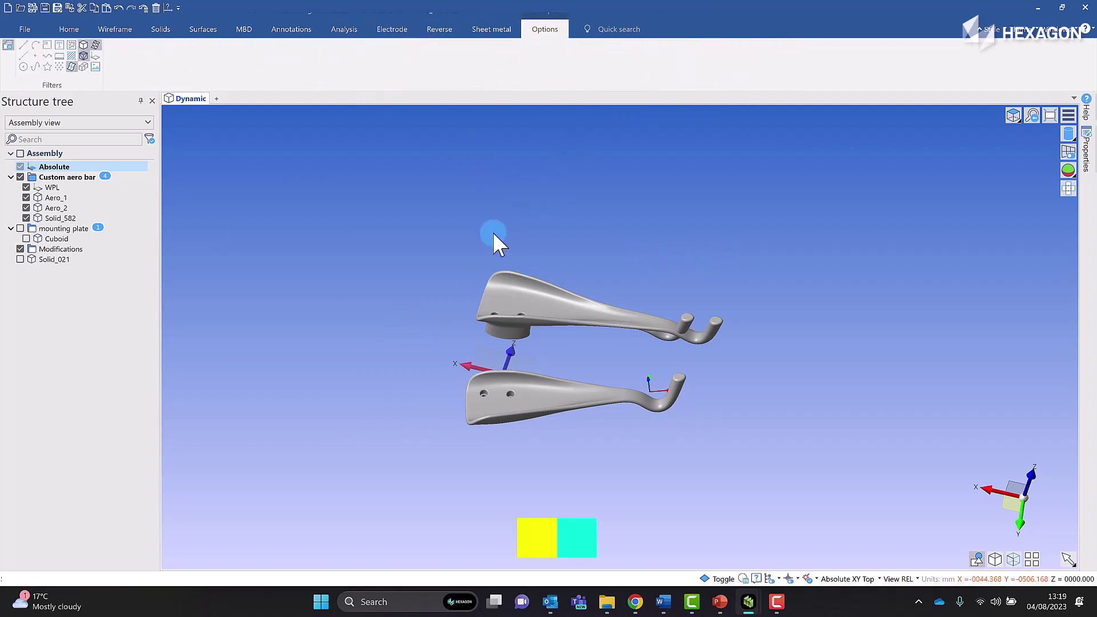
{"action": "left_click", "coordinate": [701, 320]}
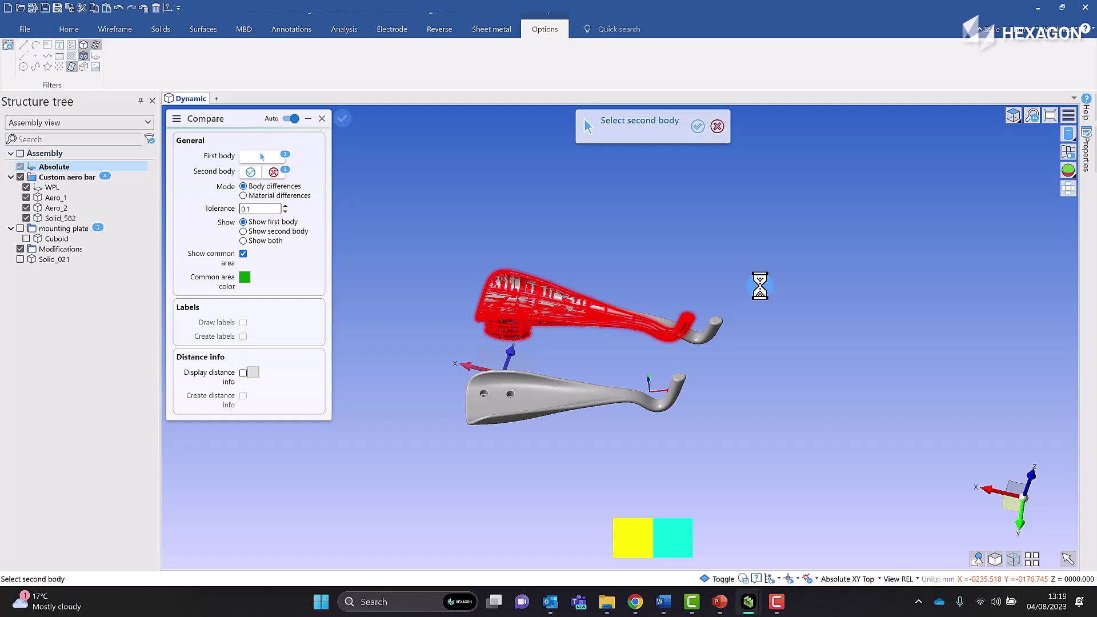
{"action": "left_click", "coordinate": [244, 241]}
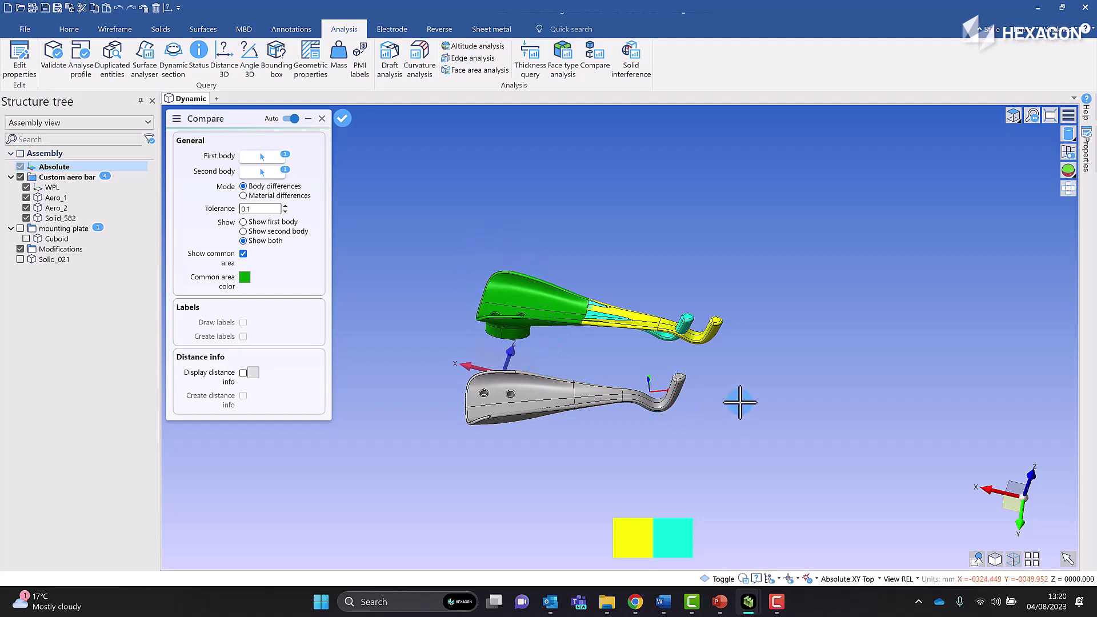
{"action": "scroll", "coordinate": [656, 362], "scroll_direction": "up", "scroll_amount": 3}
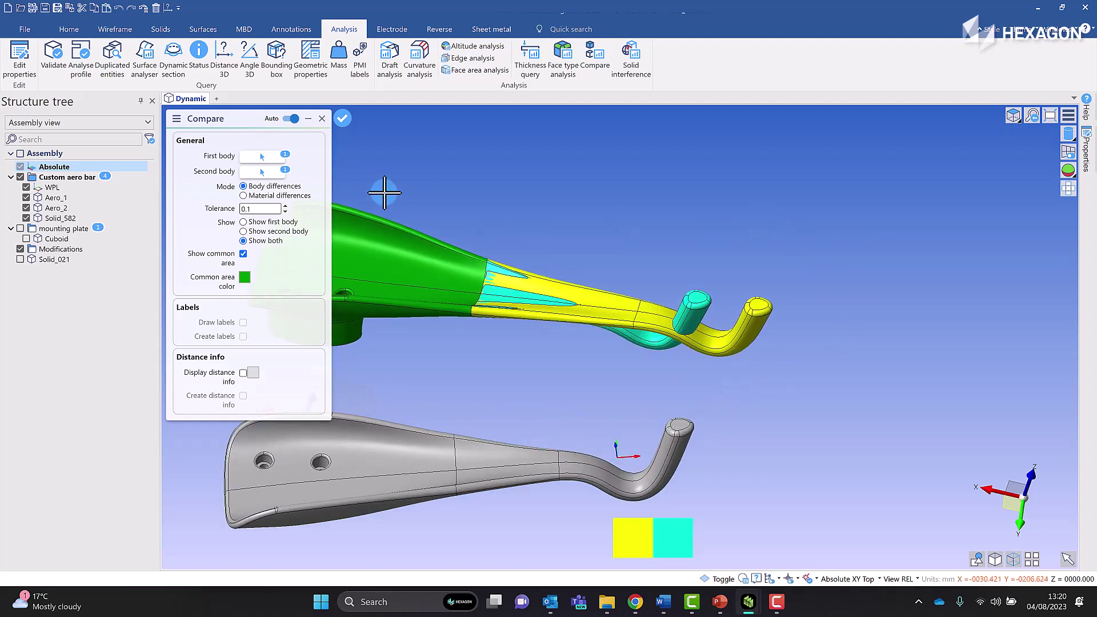
{"action": "left_click", "coordinate": [342, 118]}
Display the bars shaded with edges and measure the minimum 3D distance between matching points on the two overlapping bars' end-face rims
{"action": "left_click", "coordinate": [167, 9]}
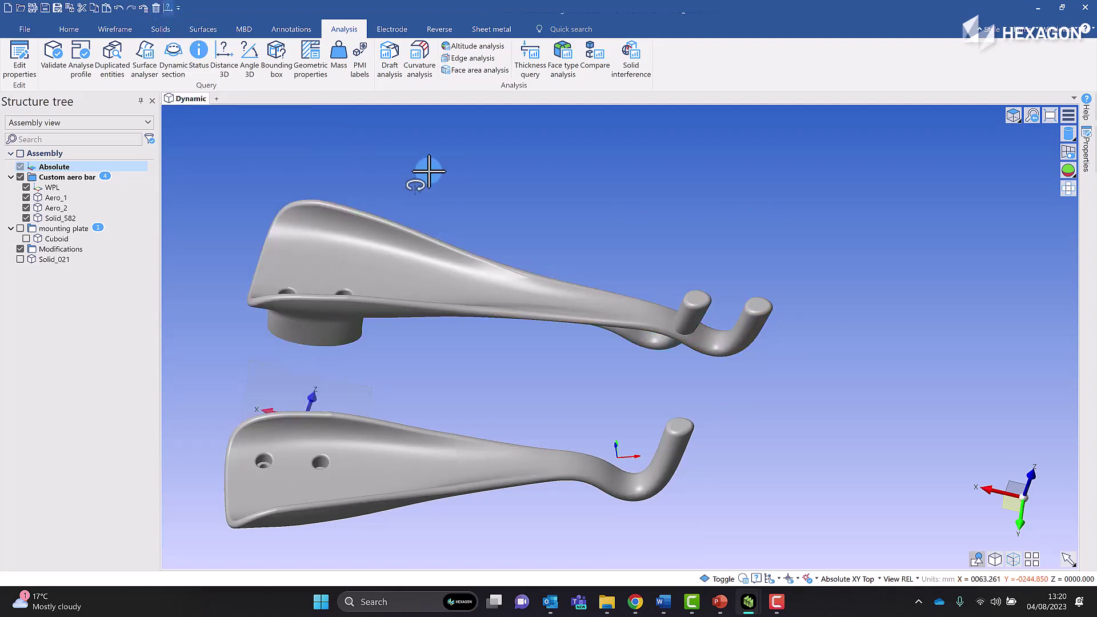
{"action": "left_click", "coordinate": [1068, 134]}
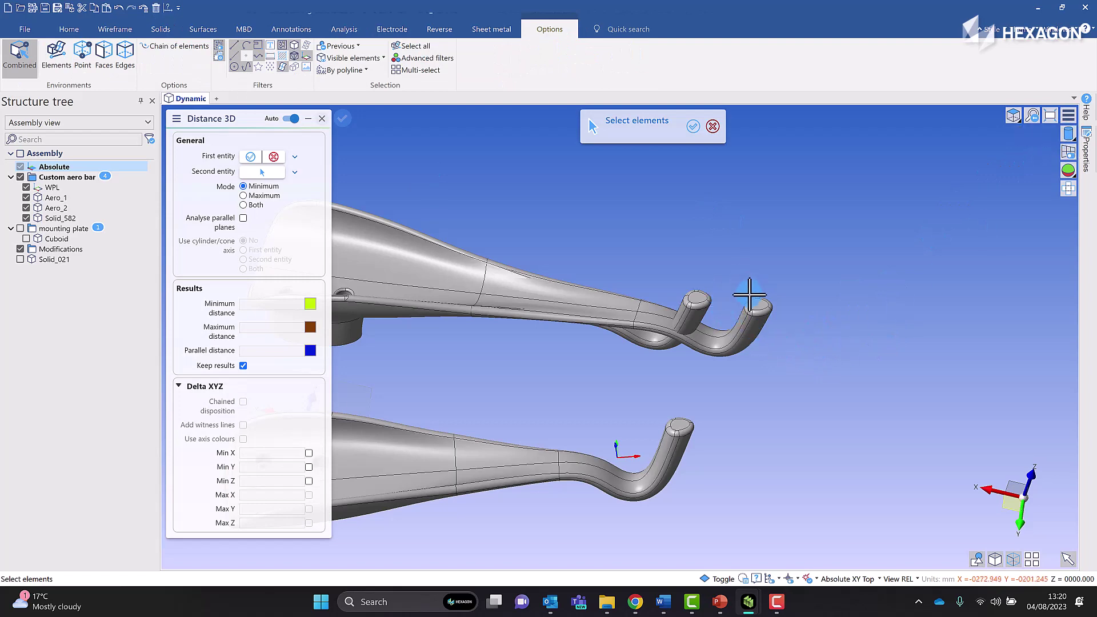
{"action": "scroll", "coordinate": [723, 322], "scroll_direction": "up", "scroll_amount": 3}
{"action": "scroll", "coordinate": [723, 322], "scroll_direction": "up", "scroll_amount": 2}
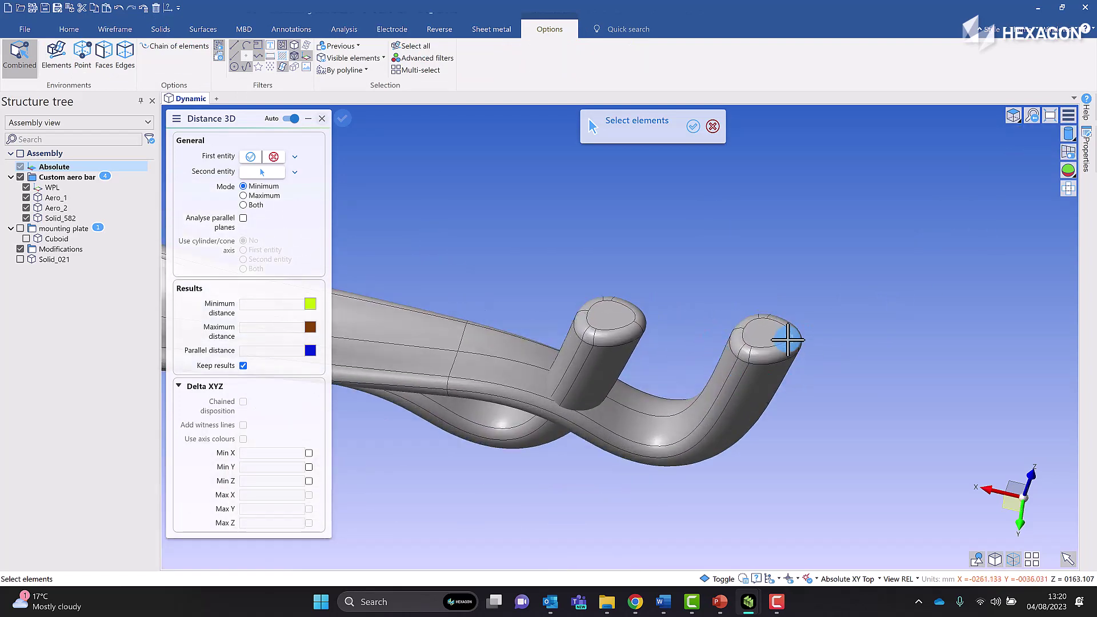
{"action": "left_click", "coordinate": [787, 340]}
{"action": "left_click", "coordinate": [634, 320]}
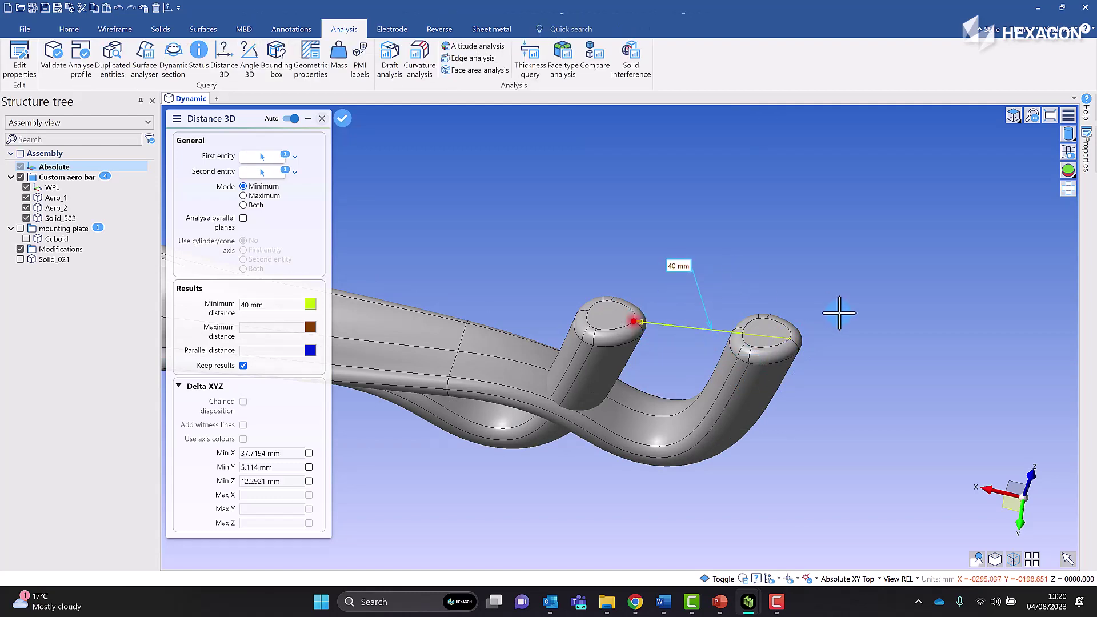
{"action": "scroll", "coordinate": [534, 431], "scroll_direction": "down", "scroll_amount": 3}
{"action": "scroll", "coordinate": [583, 383], "scroll_direction": "down", "scroll_amount": 5}
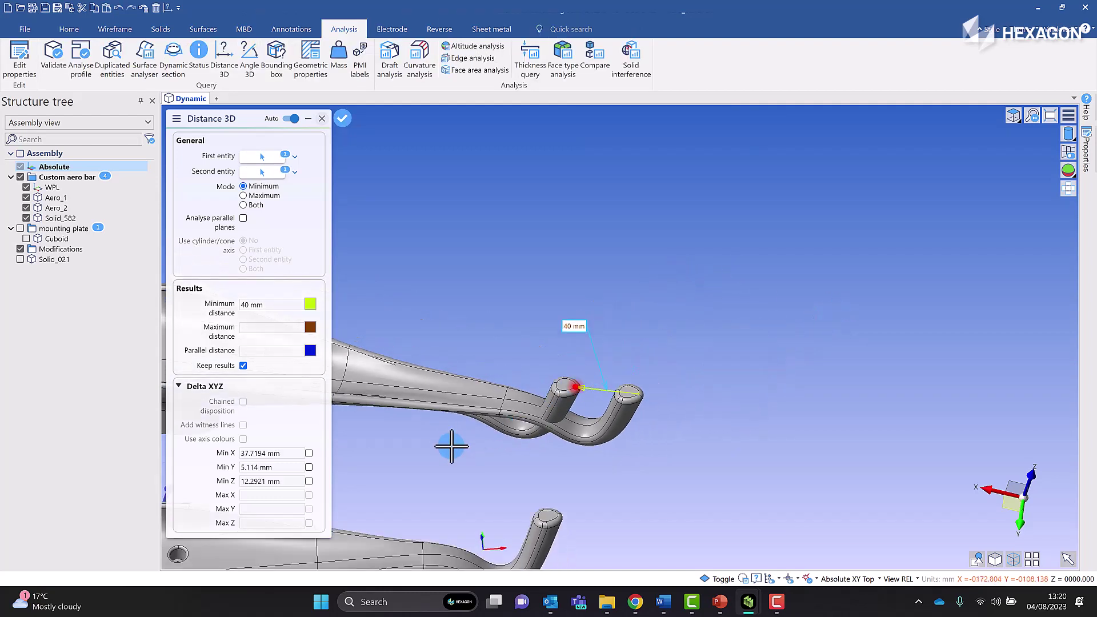